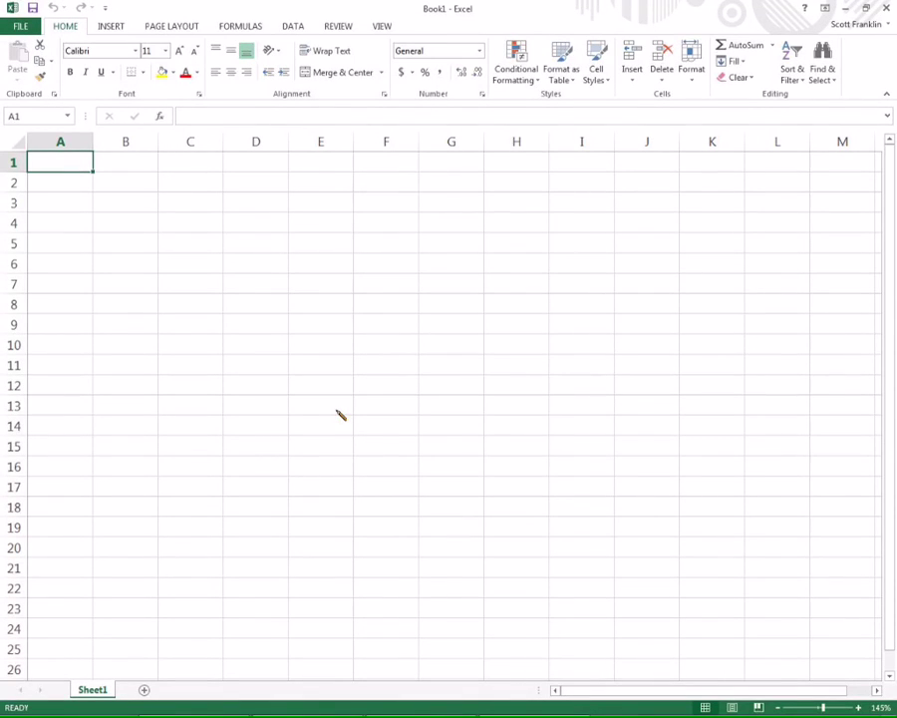
Step: Label cell A1 "h =" and enter the step size 0.1 in cell B1
{"action": "scroll", "coordinate": [339, 414], "scroll_direction": "up", "scroll_amount": 1, "text": "ctrl"}
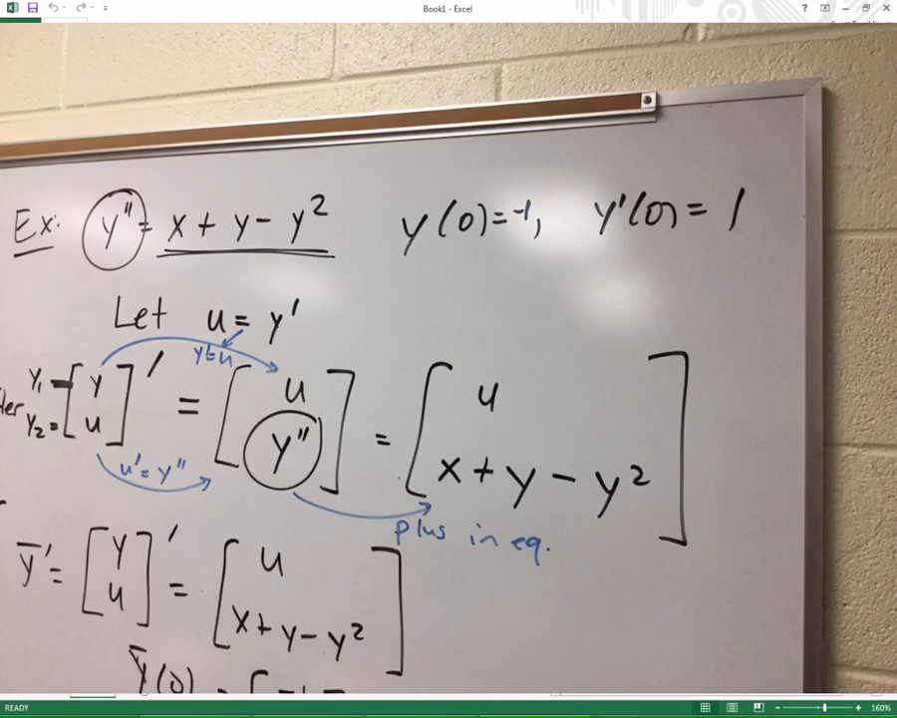
{"action": "mouse_move", "coordinate": [264, 148]}
{"action": "left_mouse_down"}
{"action": "mouse_move", "coordinate": [222, 142]}
{"action": "mouse_move", "coordinate": [96, 291]}
{"action": "mouse_move", "coordinate": [592, 300]}
{"action": "mouse_move", "coordinate": [716, 124]}
{"action": "mouse_move", "coordinate": [134, 159]}
{"action": "left_mouse_up"}
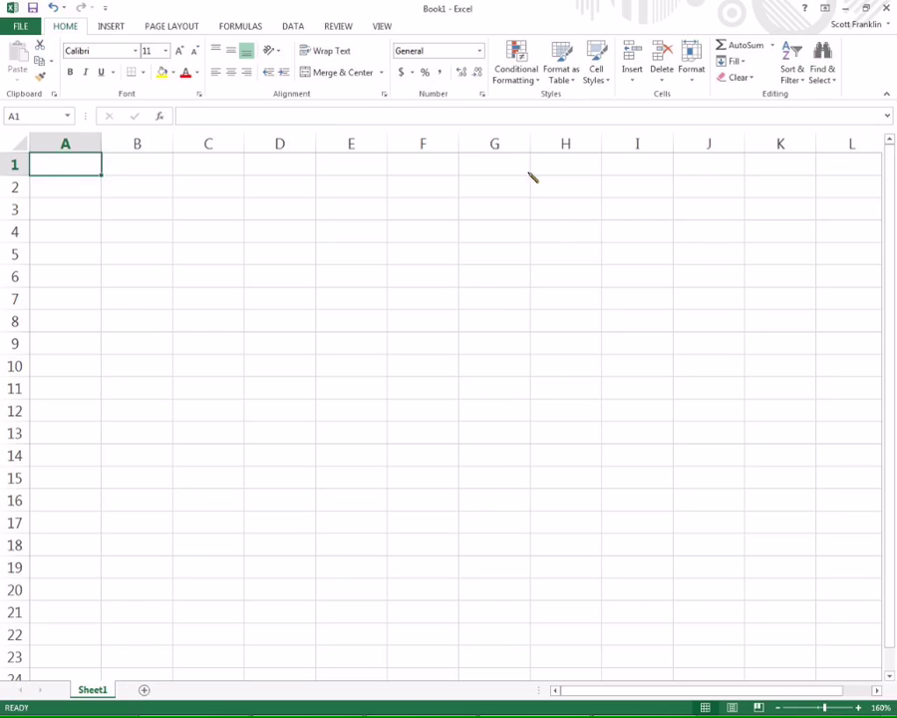
{"action": "type", "text": "h"}
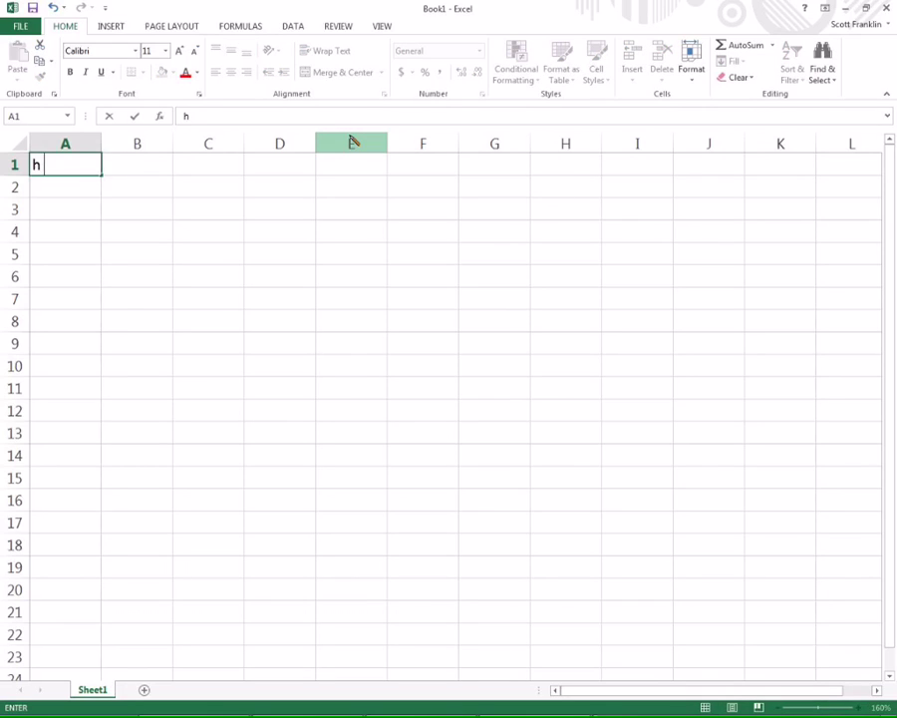
{"action": "type", "text": " ="}
{"action": "key", "text": "Tab"}
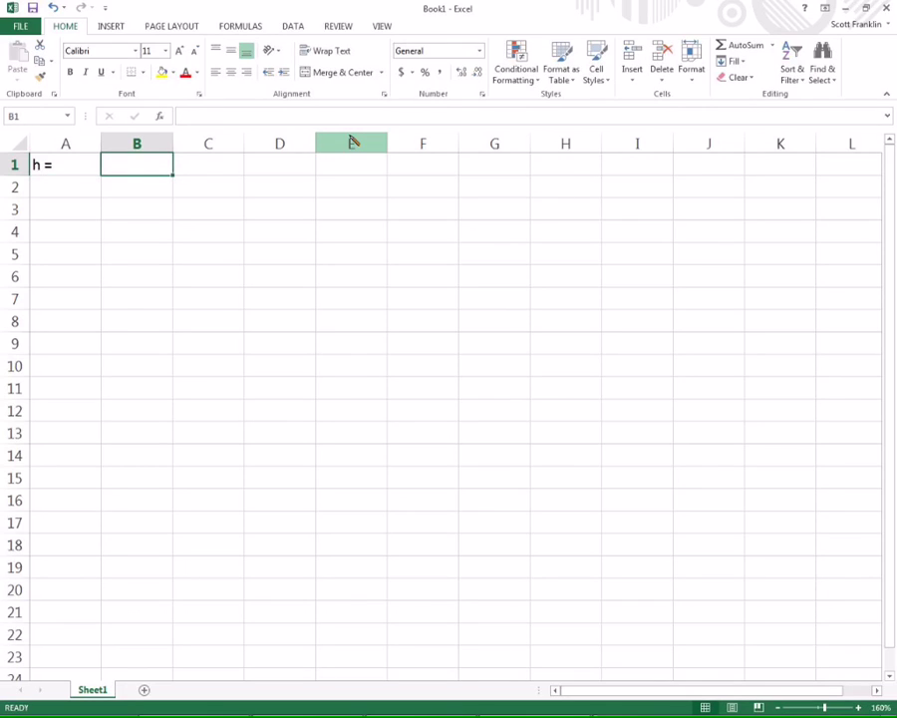
{"action": "type", "text": "0.1"}
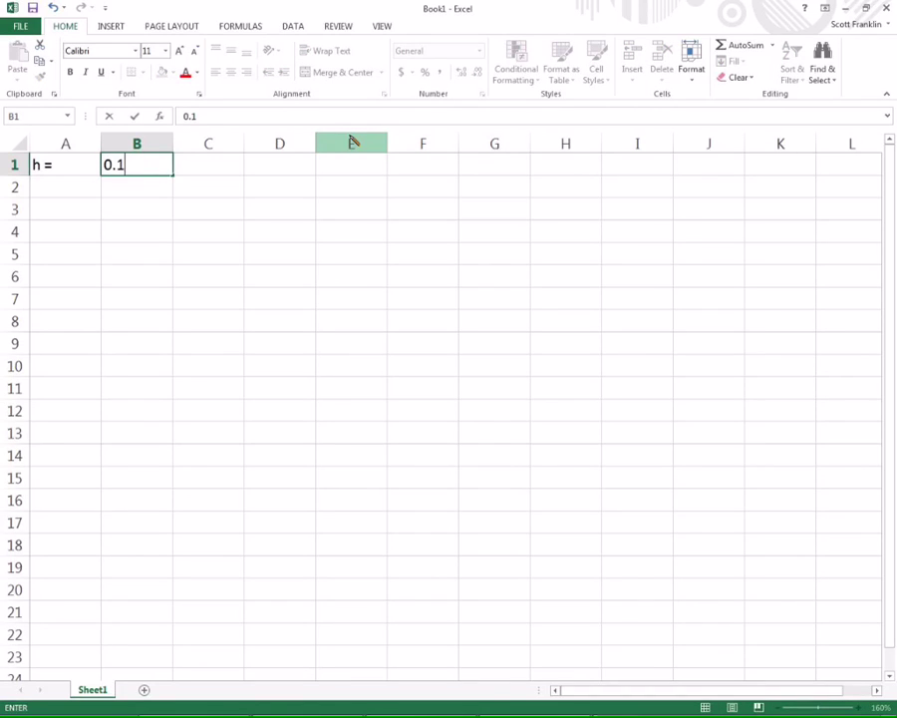
{"action": "key", "text": "Return"}
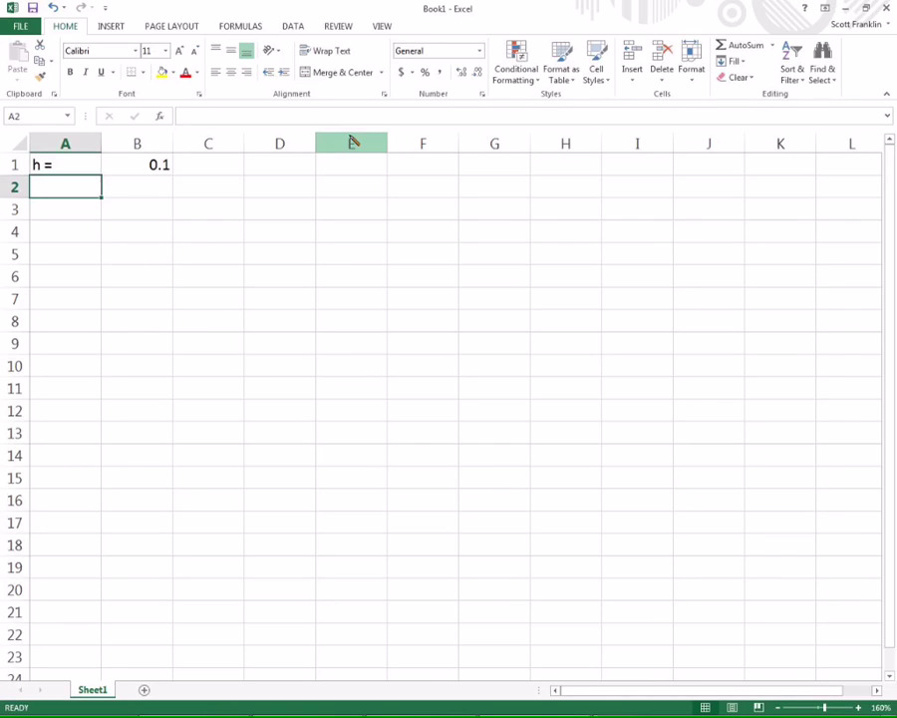
Step: Enter the column headings x_n, y_n and u_n in cells A2, B2 and C2
{"action": "type", "text": "x_n"}
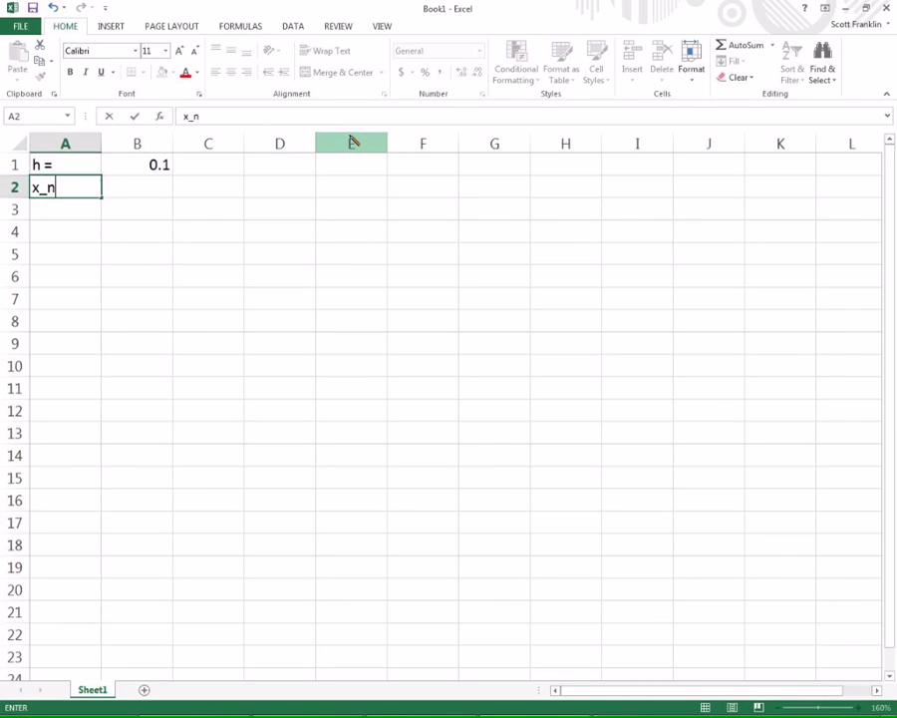
{"action": "key", "text": "Tab"}
{"action": "type", "text": "y_n"}
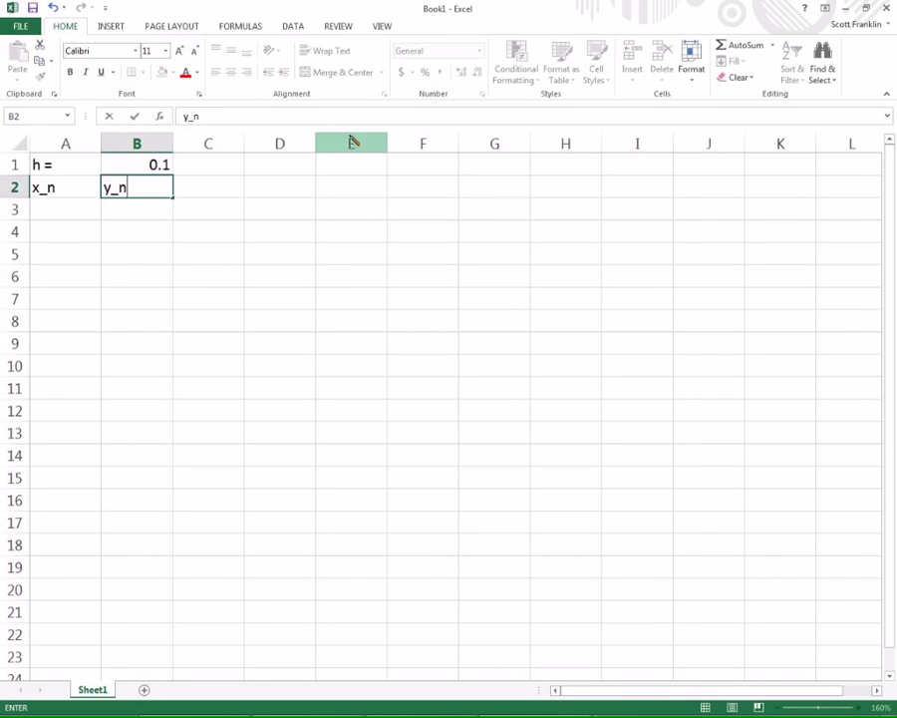
{"action": "key", "text": "Tab"}
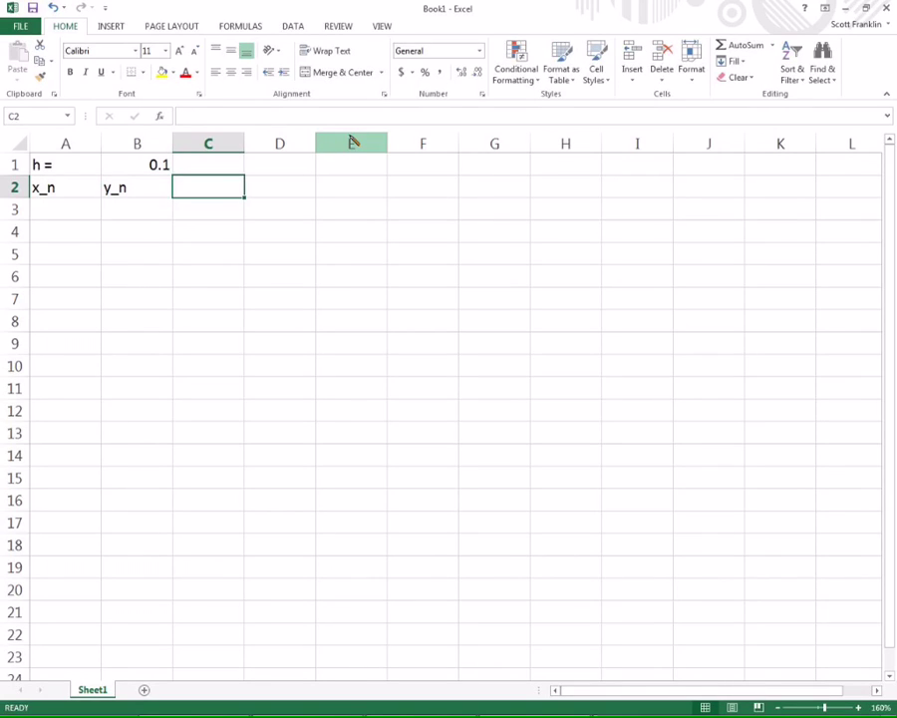
{"action": "type", "text": "u_n"}
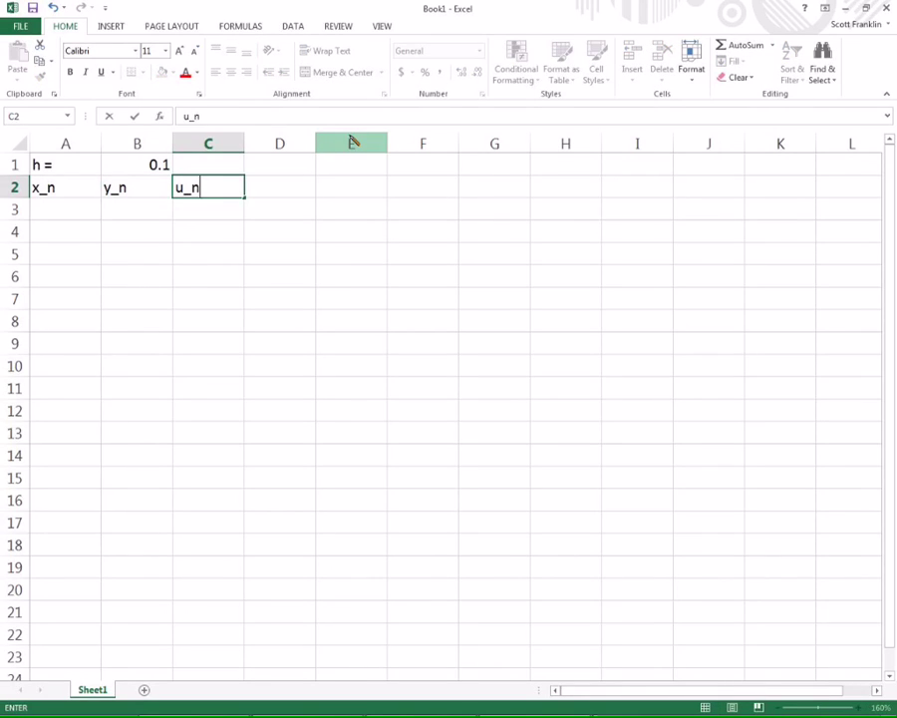
{"action": "key", "text": "Return"}
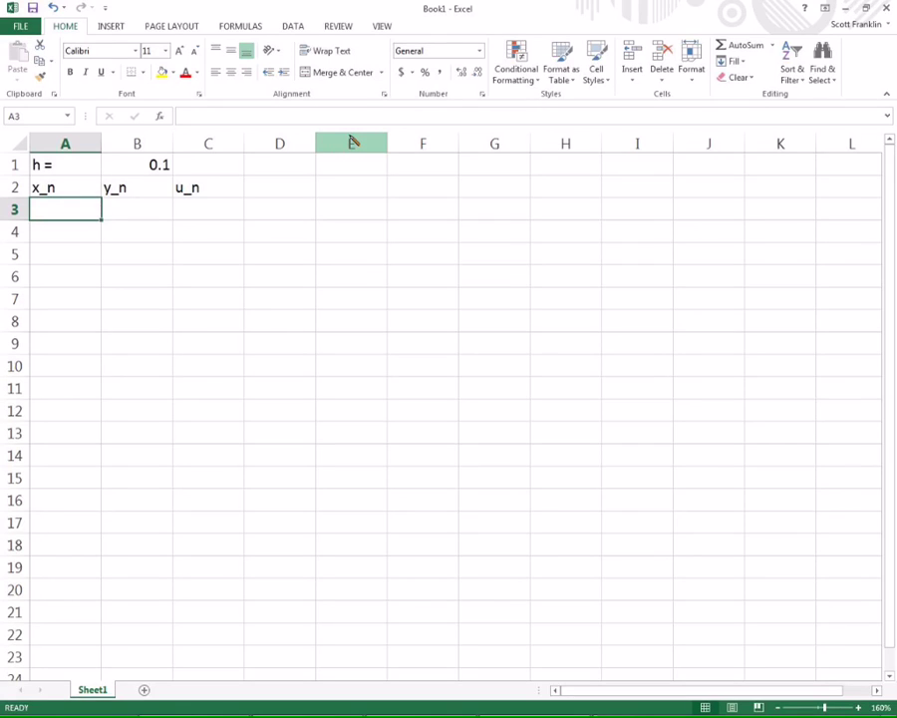
Step: Enter 0, 1 and -1 as starting values in cells A3, B3 and C3
{"action": "type", "text": "0"}
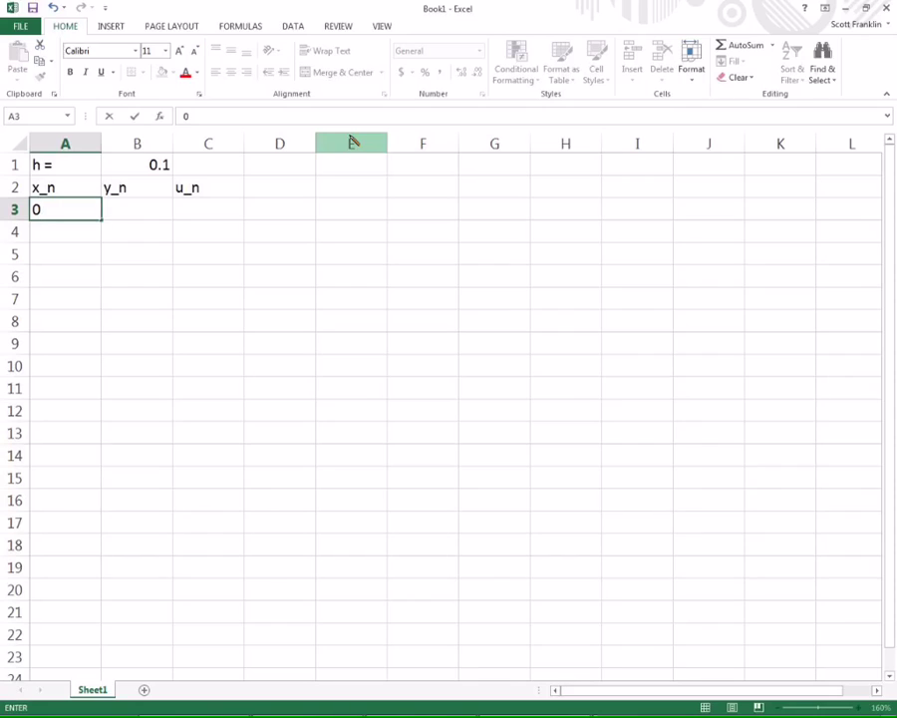
{"action": "key", "text": "Tab"}
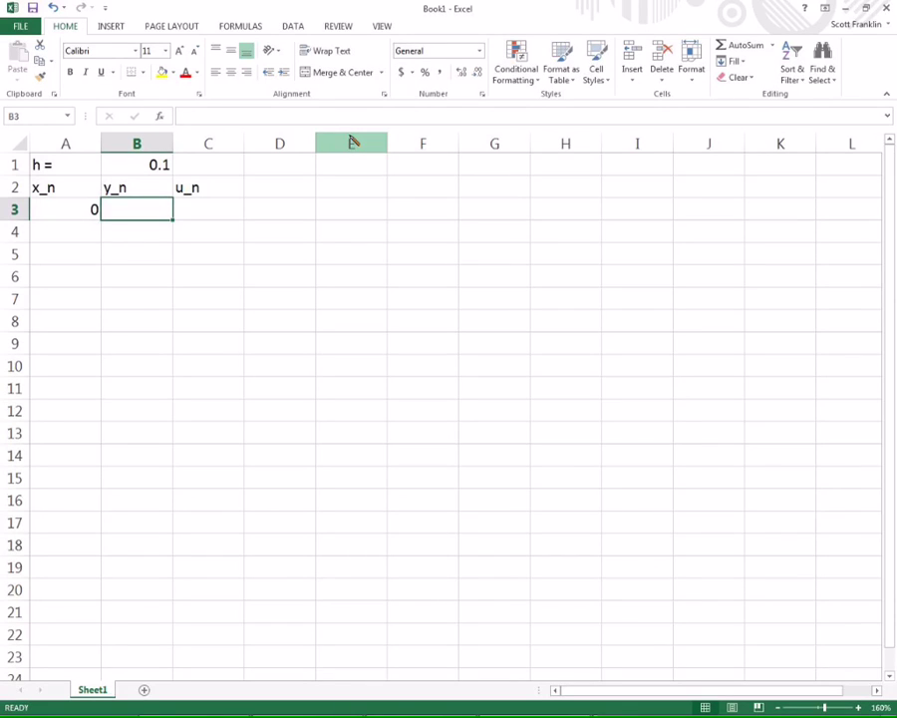
{"action": "type", "text": "1"}
{"action": "key", "text": "Tab"}
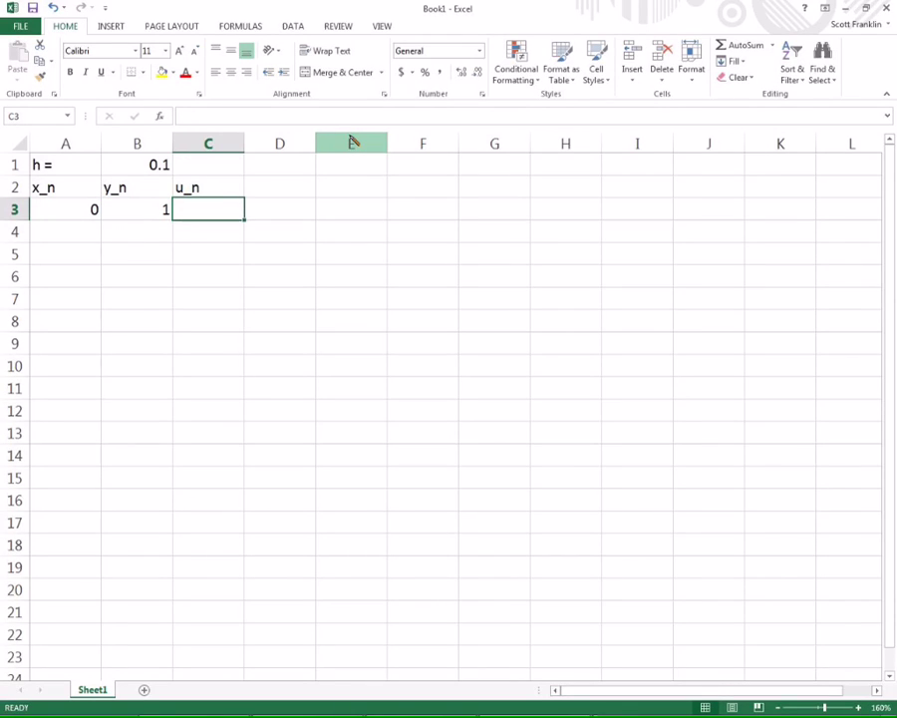
{"action": "key", "text": "F2"}
{"action": "type", "text": "-1"}
{"action": "key", "text": "Return"}
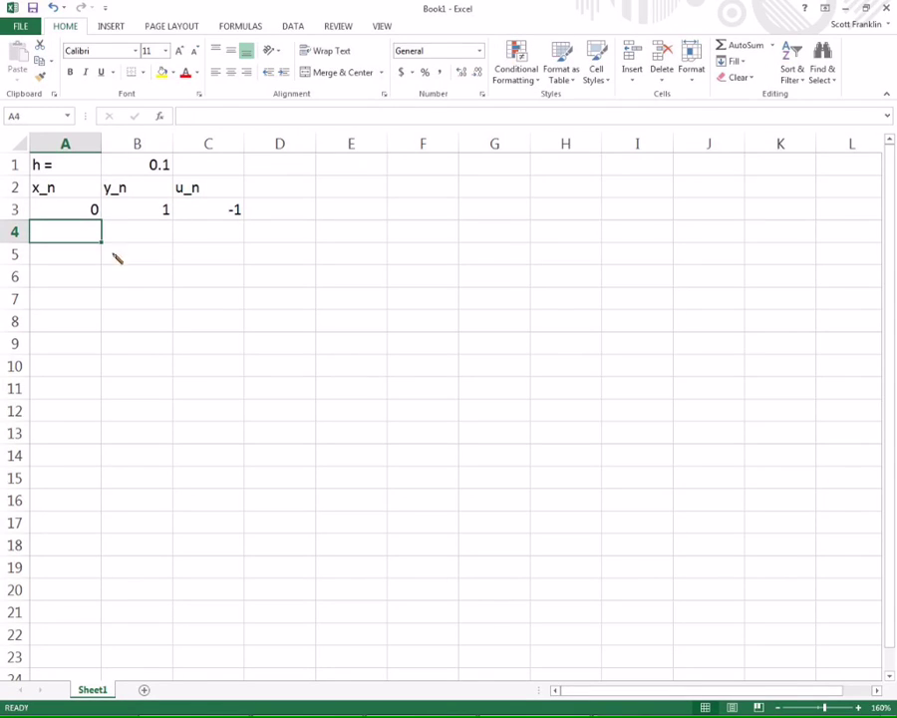
Step: Correct the starting values of y_n in B3 to -1 and u_n in C3 to 1
{"action": "left_click", "coordinate": [160, 216]}
{"action": "type", "text": "-1"}
{"action": "key", "text": "Tab"}
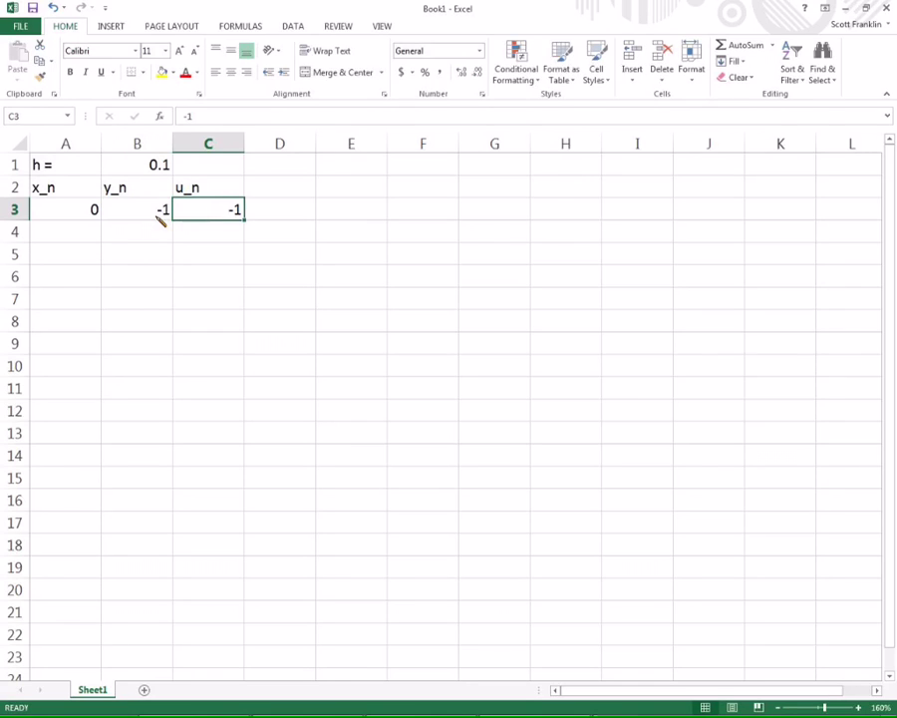
{"action": "type", "text": "1"}
{"action": "key", "text": "Return"}
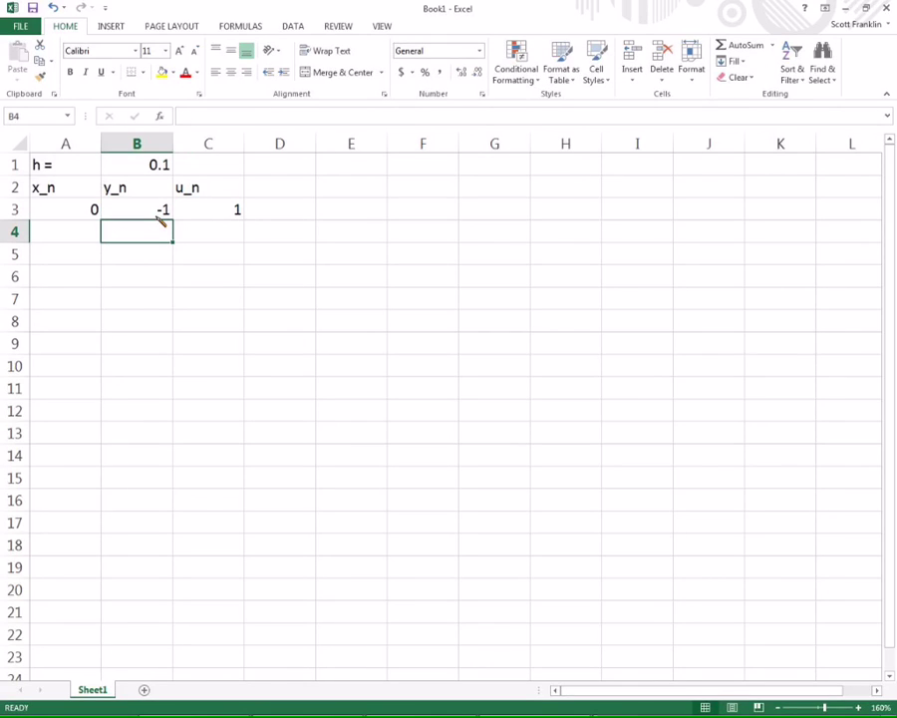
Step: Enter the formula =A3+$B$1 in cell A4 to advance x_n by the step size
{"action": "left_click", "coordinate": [71, 231]}
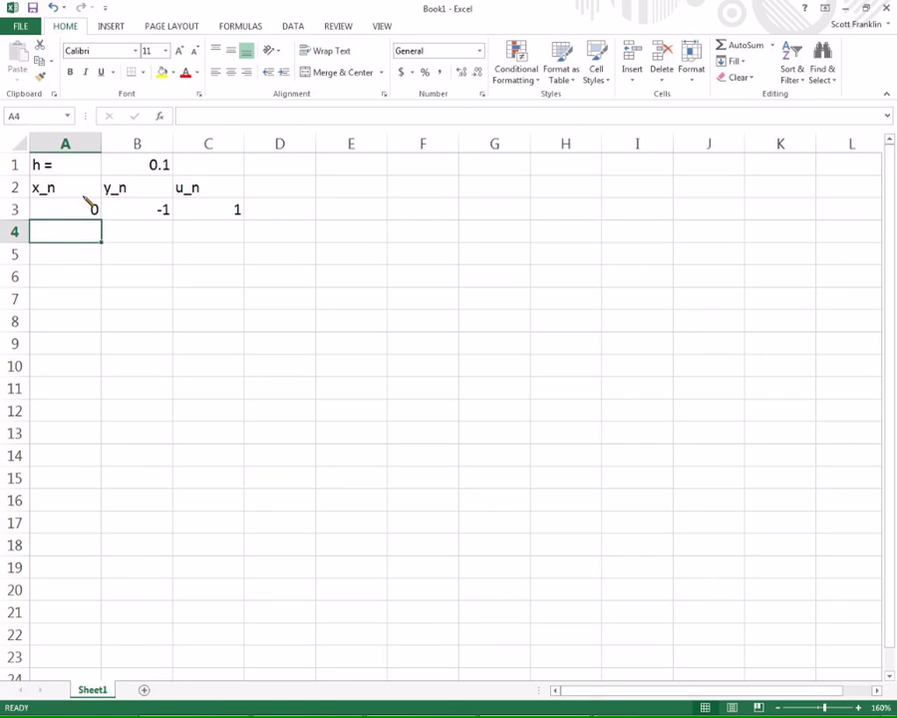
{"action": "type", "text": "="}
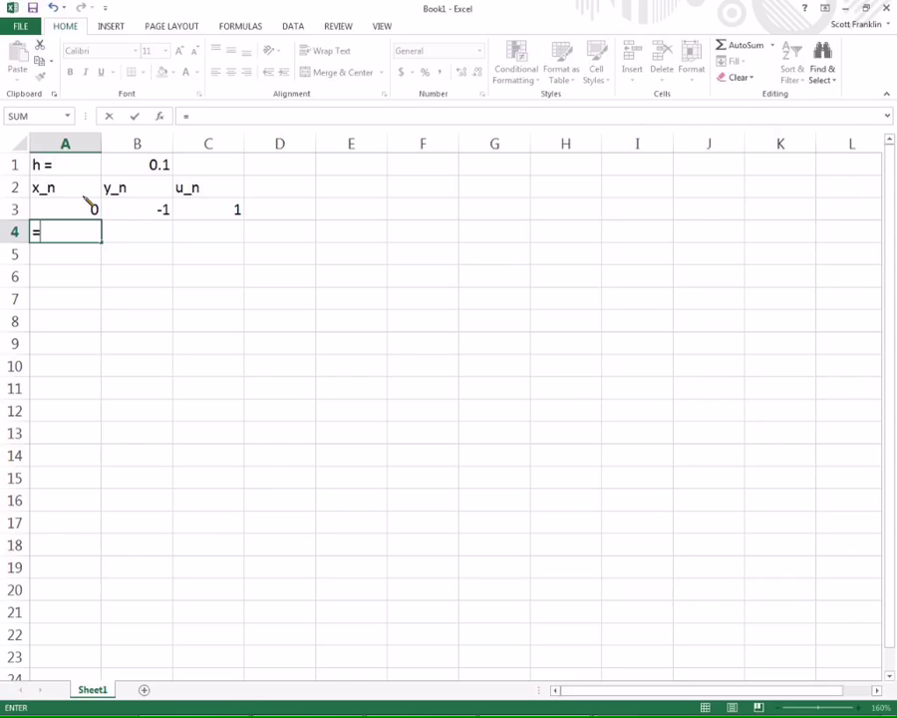
{"action": "left_click", "coordinate": [87, 202]}
{"action": "type", "text": "+"}
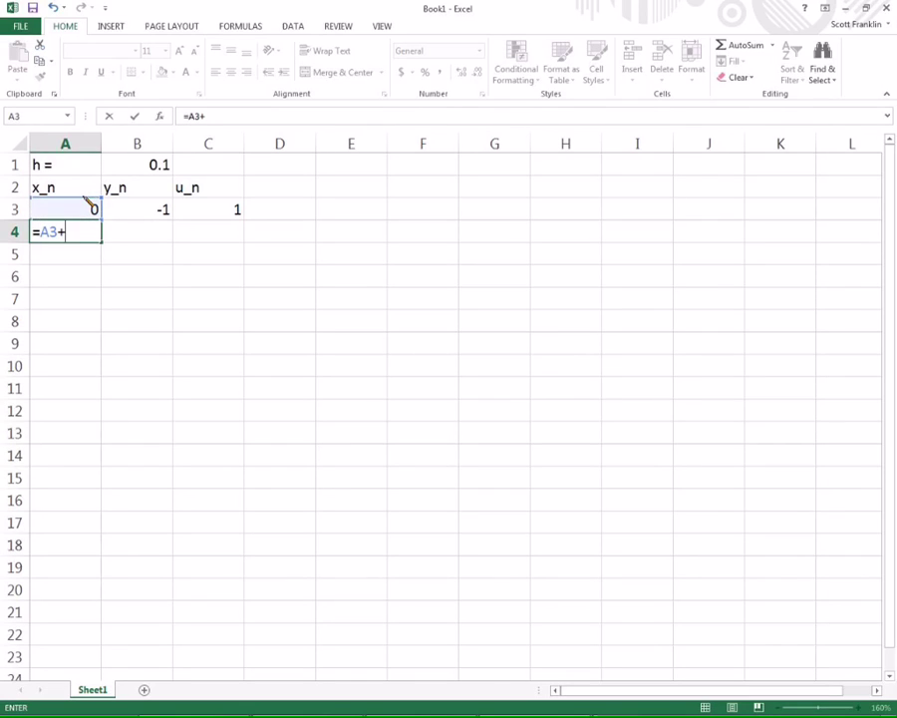
{"action": "left_click", "coordinate": [125, 171]}
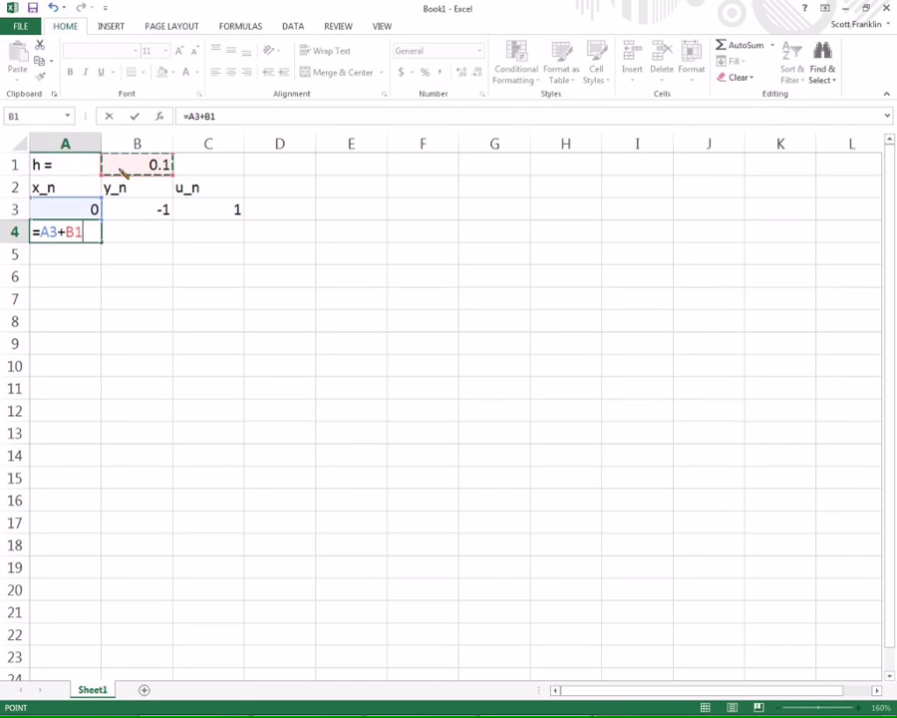
{"action": "key", "text": "F4"}
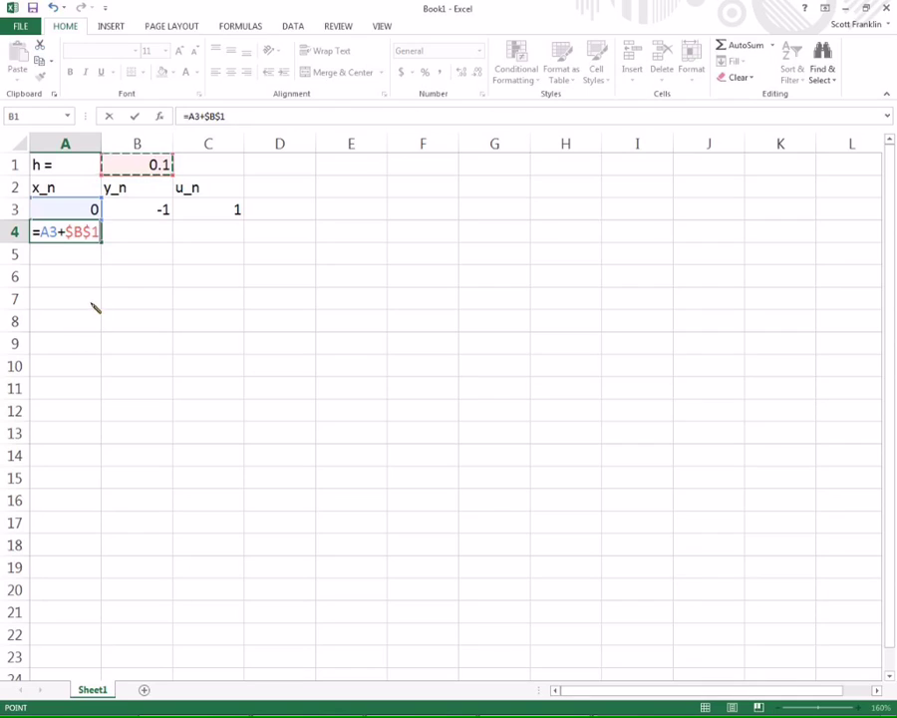
{"action": "key", "text": "Return"}
Step: Fill the x_n formula in A4 down the column through row 25
{"action": "left_click", "coordinate": [76, 233]}
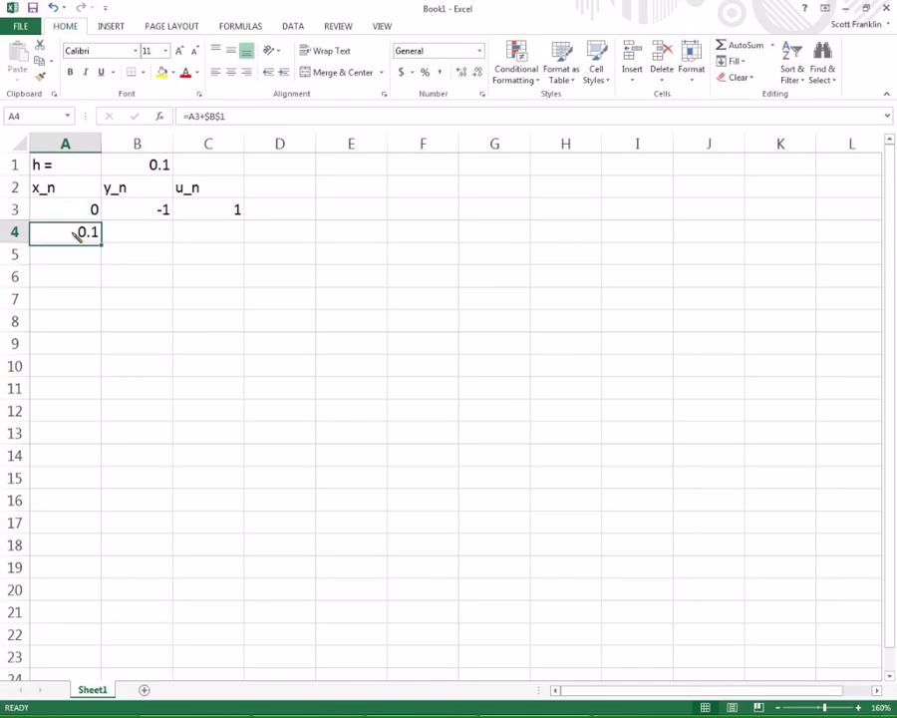
{"action": "left_click_drag", "start_coordinate": [103, 242], "coordinate": [173, 600]}
{"action": "scroll", "coordinate": [171, 604], "scroll_direction": "up", "scroll_amount": 2}
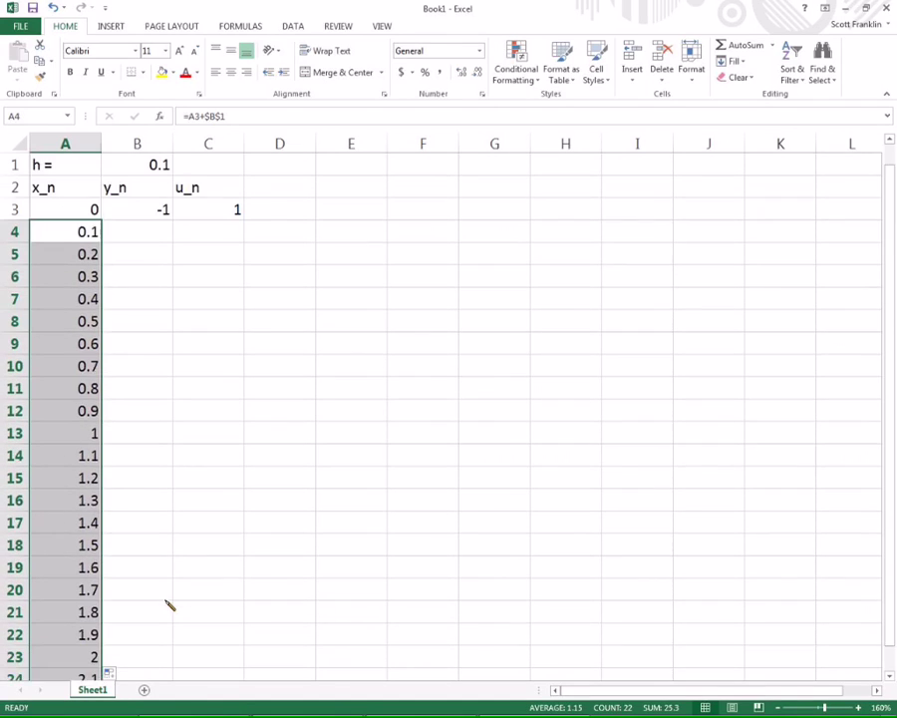
Step: Enter the Euler update formula =B3+$B$1*(C3) for y_n in cell B4
{"action": "left_click", "coordinate": [130, 239]}
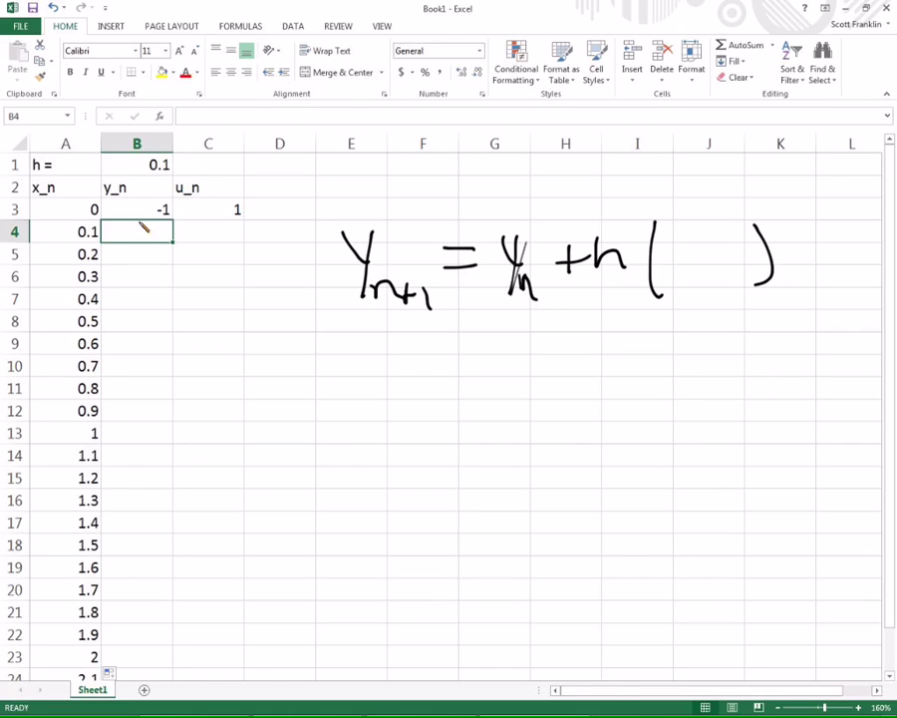
{"action": "mouse_move", "coordinate": [686, 236]}
{"action": "left_mouse_down"}
{"action": "mouse_move", "coordinate": [696, 272]}
{"action": "mouse_move", "coordinate": [733, 286]}
{"action": "left_mouse_up"}
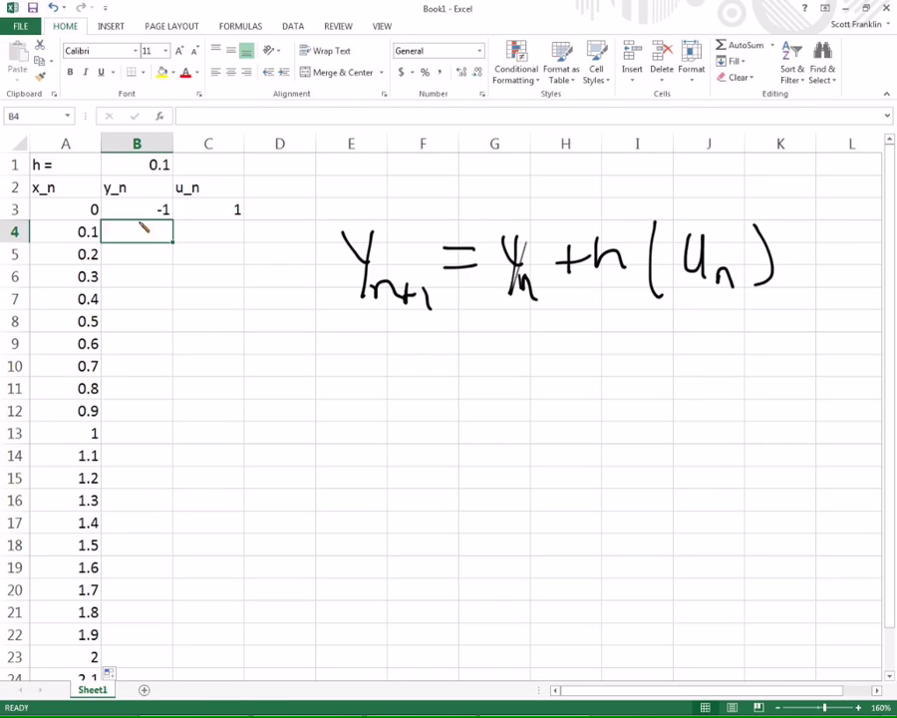
{"action": "key", "text": "Escape"}
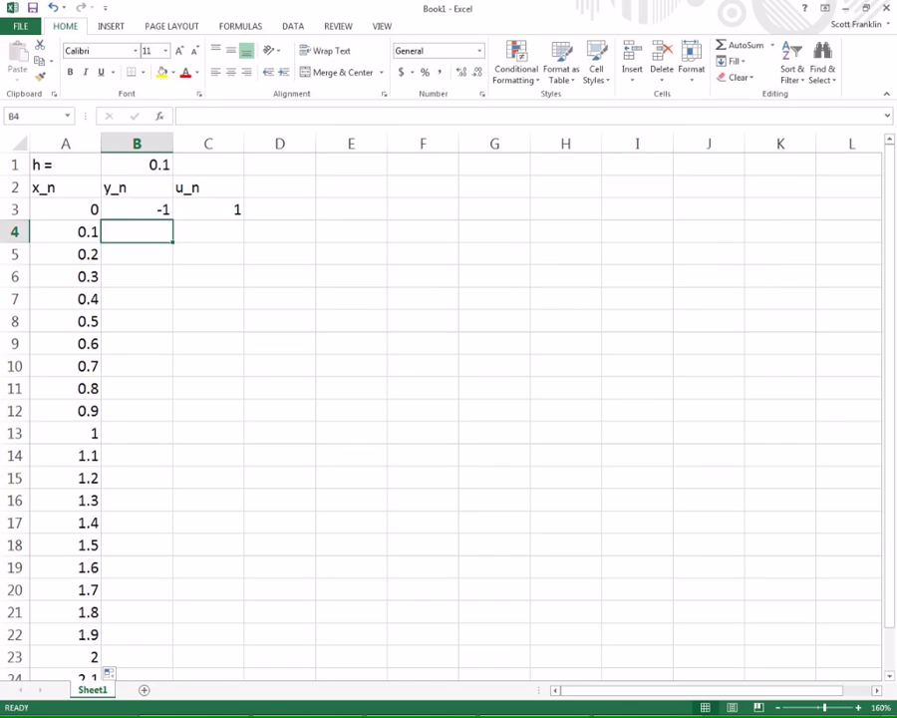
{"action": "type", "text": "="}
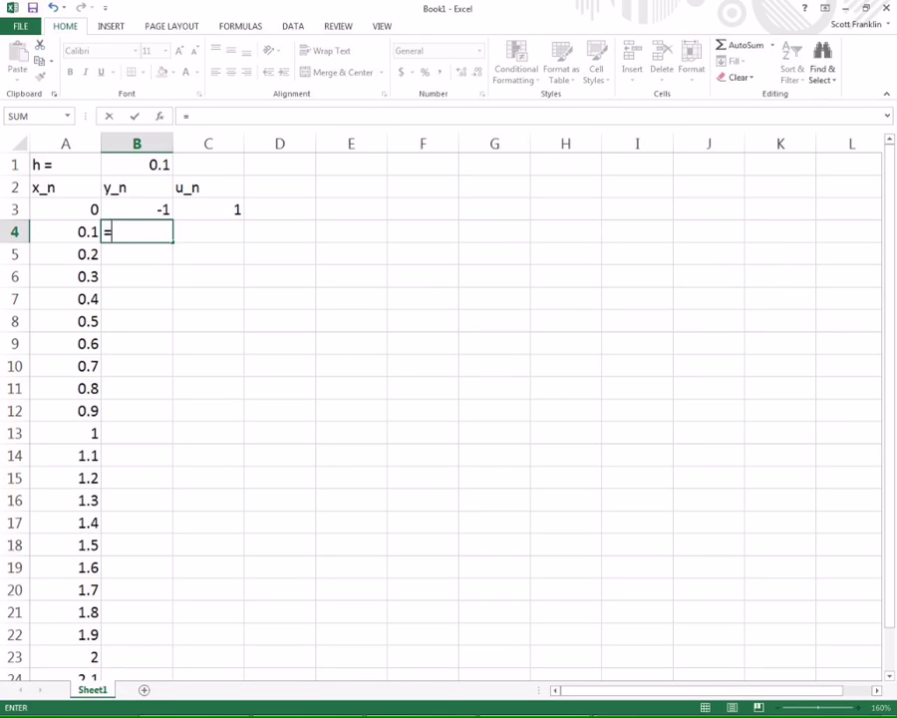
{"action": "left_click", "coordinate": [136, 210]}
{"action": "type", "text": "+"}
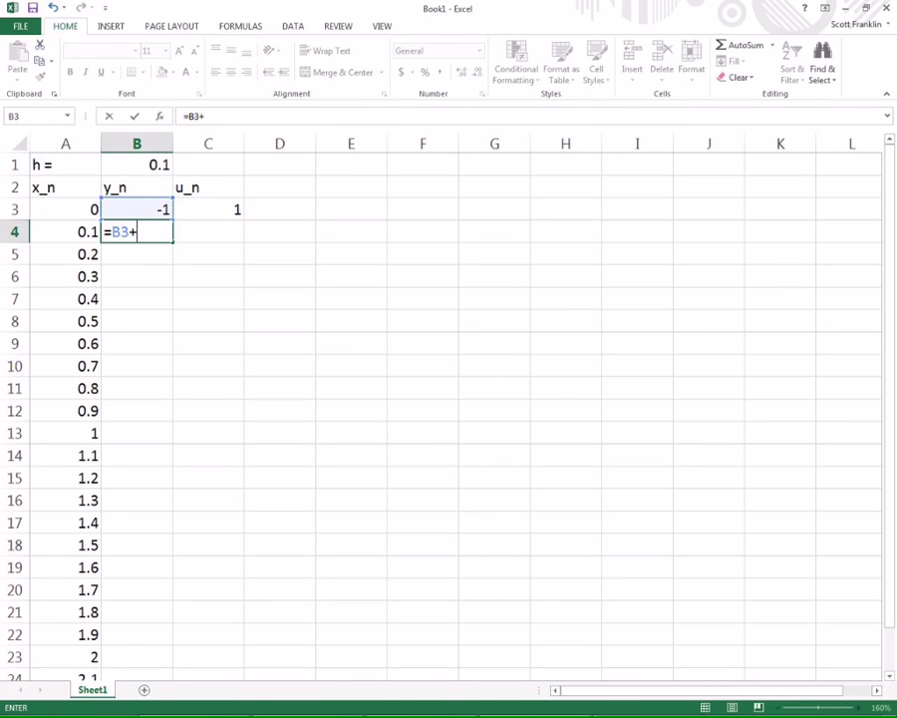
{"action": "key", "text": "Up"}
{"action": "key", "text": "Up"}
{"action": "key", "text": "Up"}
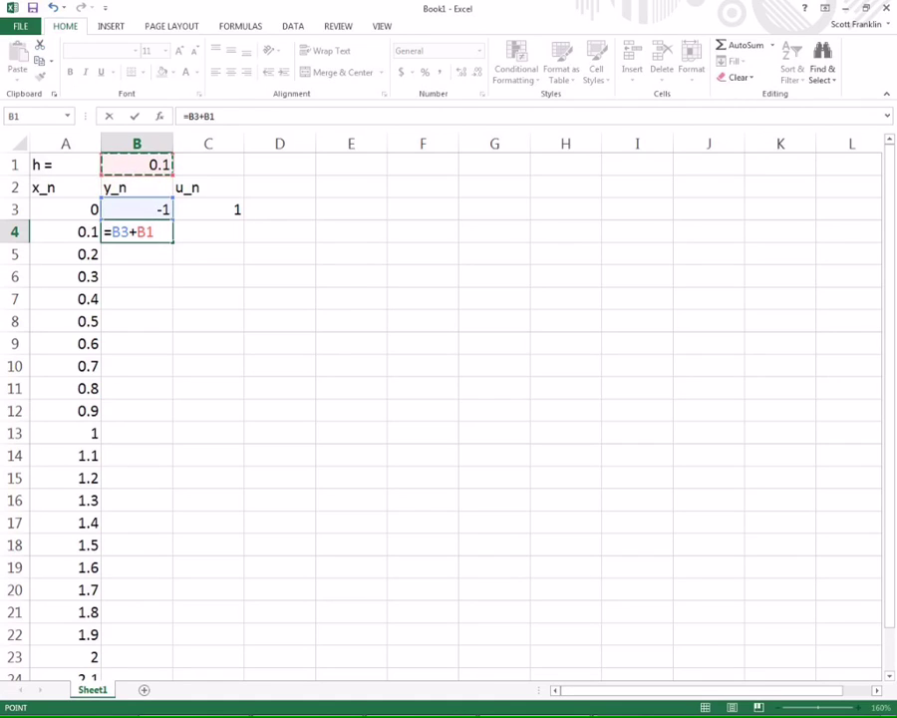
{"action": "key", "text": "F4"}
{"action": "type", "text": "*("}
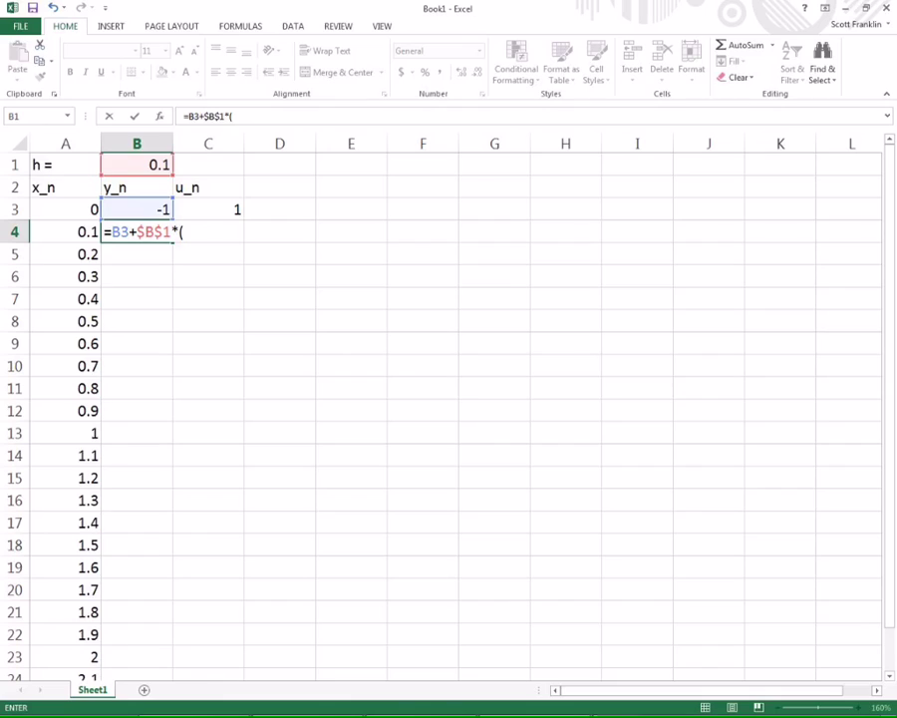
{"action": "left_click", "coordinate": [208, 210]}
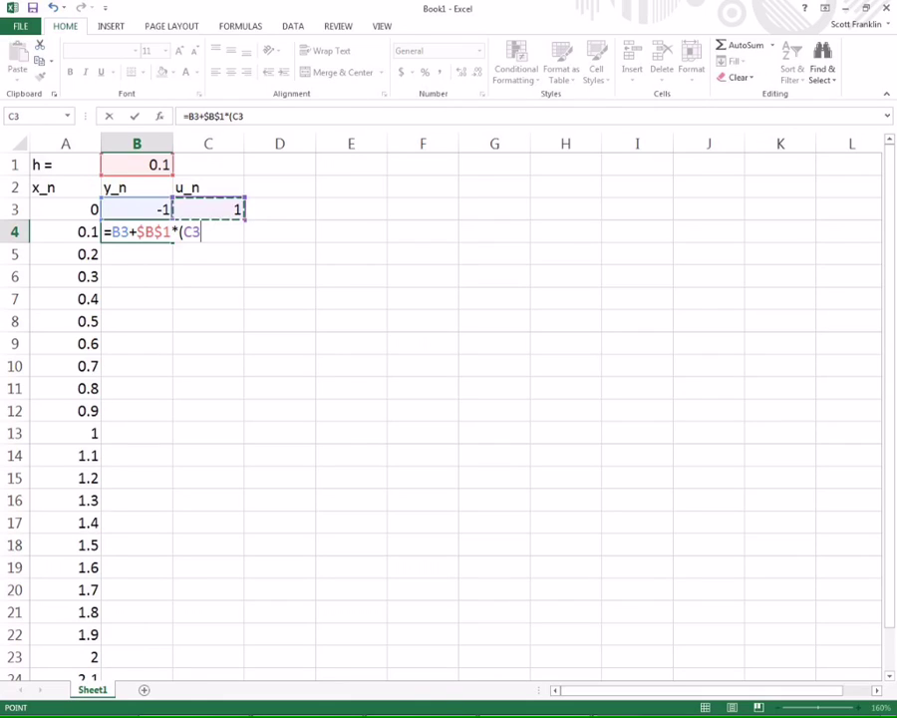
{"action": "type", "text": ")"}
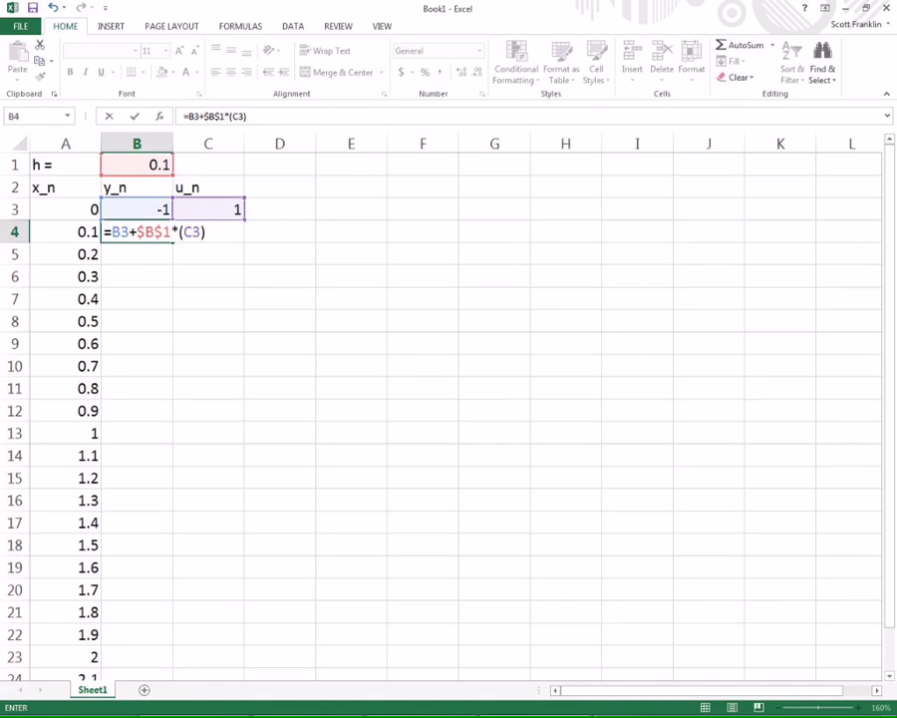
{"action": "key", "text": "Return"}
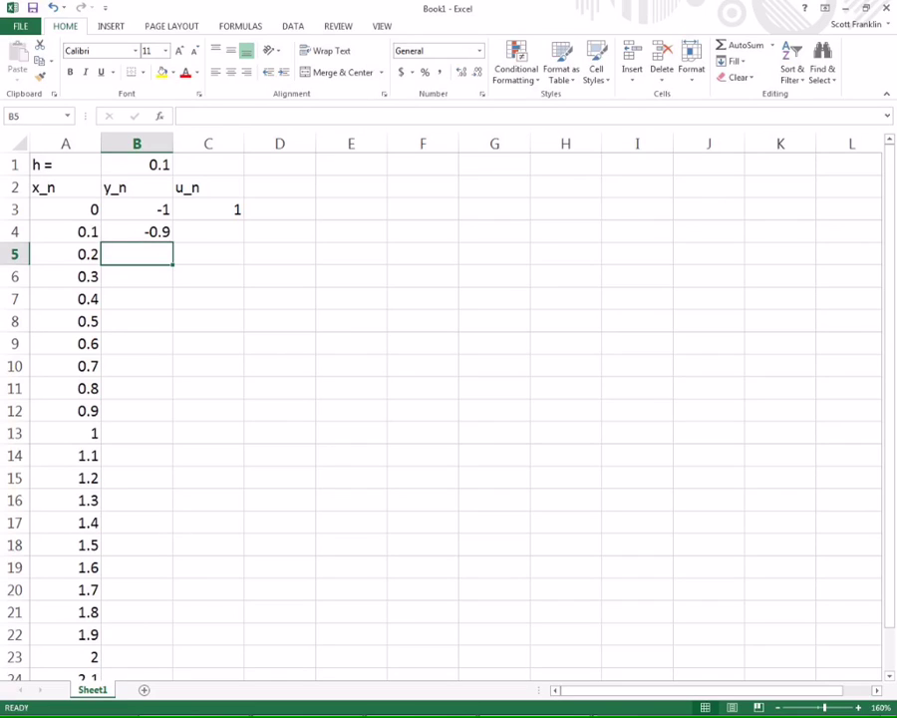
{"action": "left_click", "coordinate": [136, 231]}
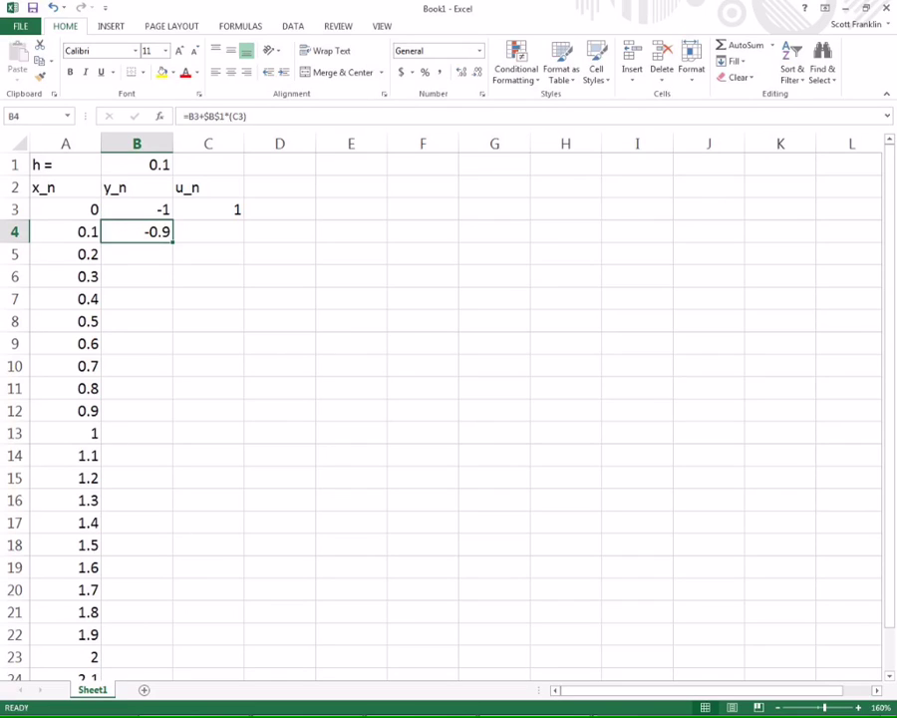
Step: Begin the u_n update formula in cell C4 with =C3+$B$1*( using an absolute reference to the step size
{"action": "left_click", "coordinate": [207, 232]}
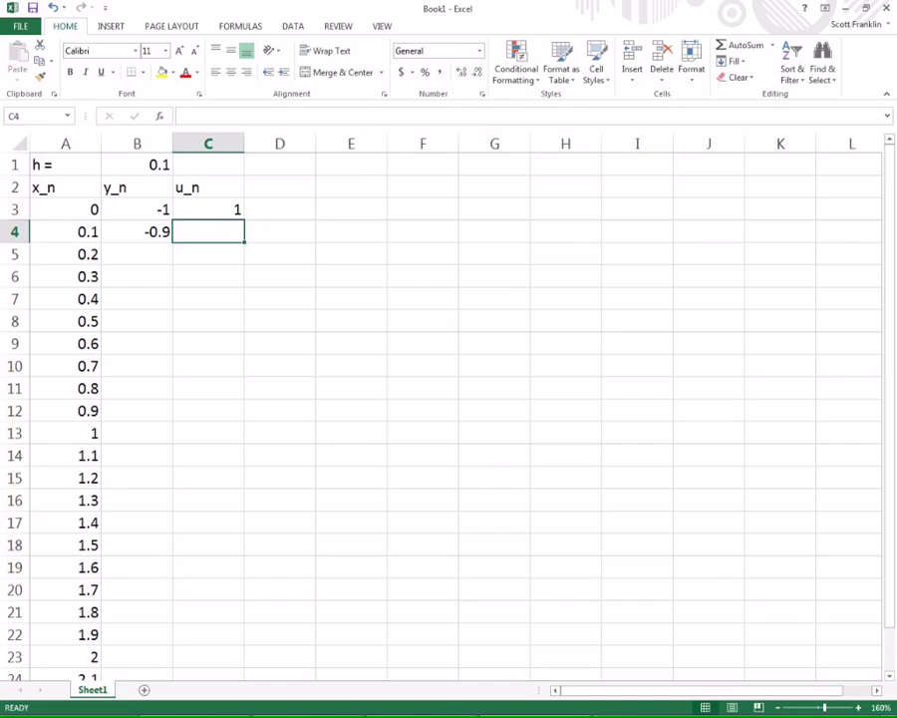
{"action": "type", "text": "="}
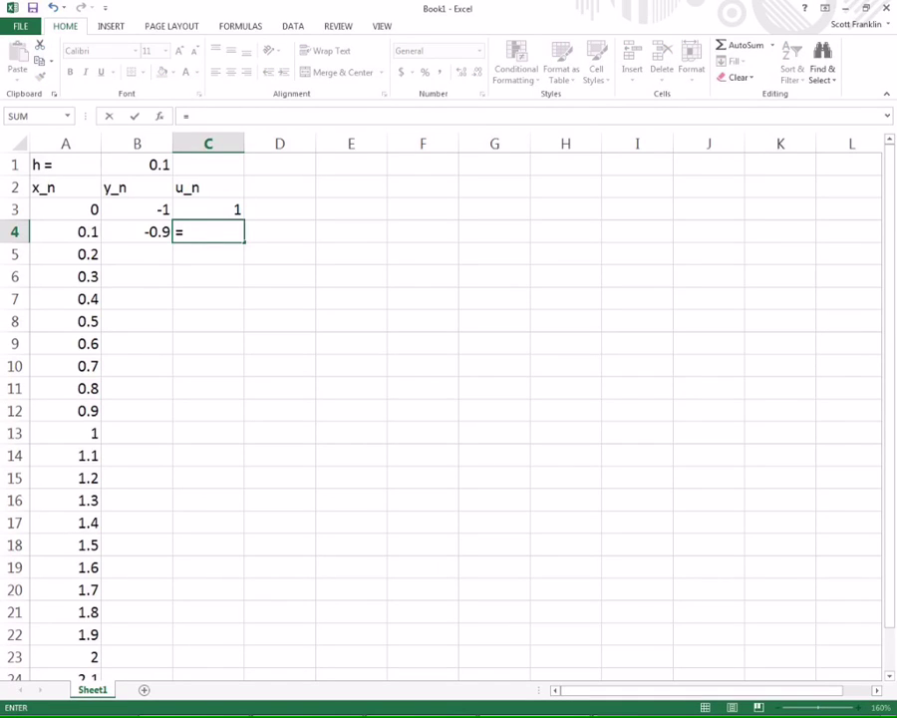
{"action": "key", "text": "Up"}
{"action": "type", "text": "+"}
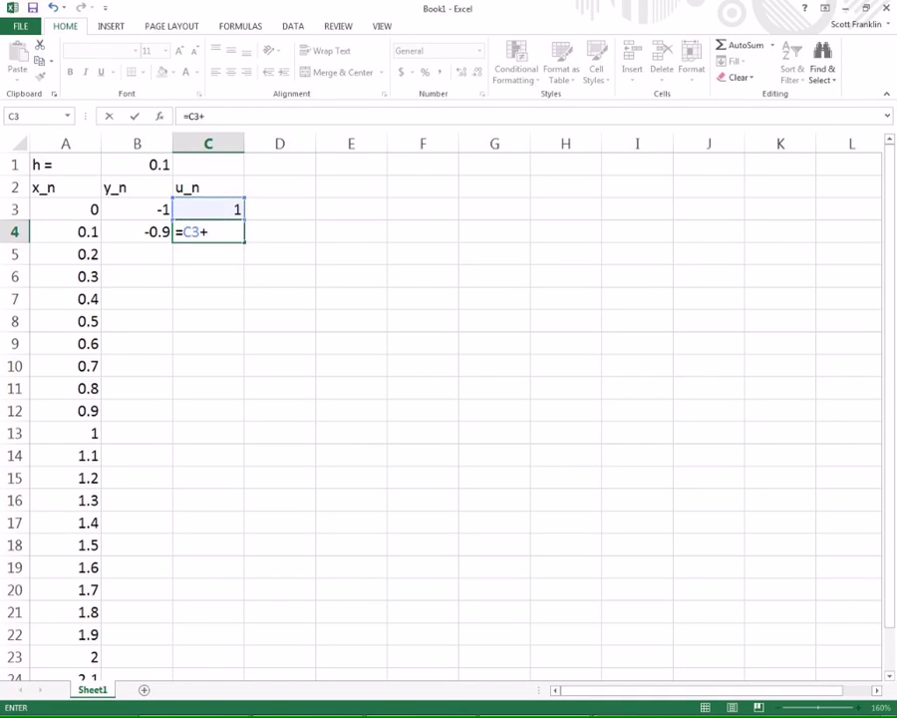
{"action": "key", "text": "Up"}
{"action": "key", "text": "Up"}
{"action": "key", "text": "Up"}
{"action": "key", "text": "Left"}
{"action": "key", "text": "F4"}
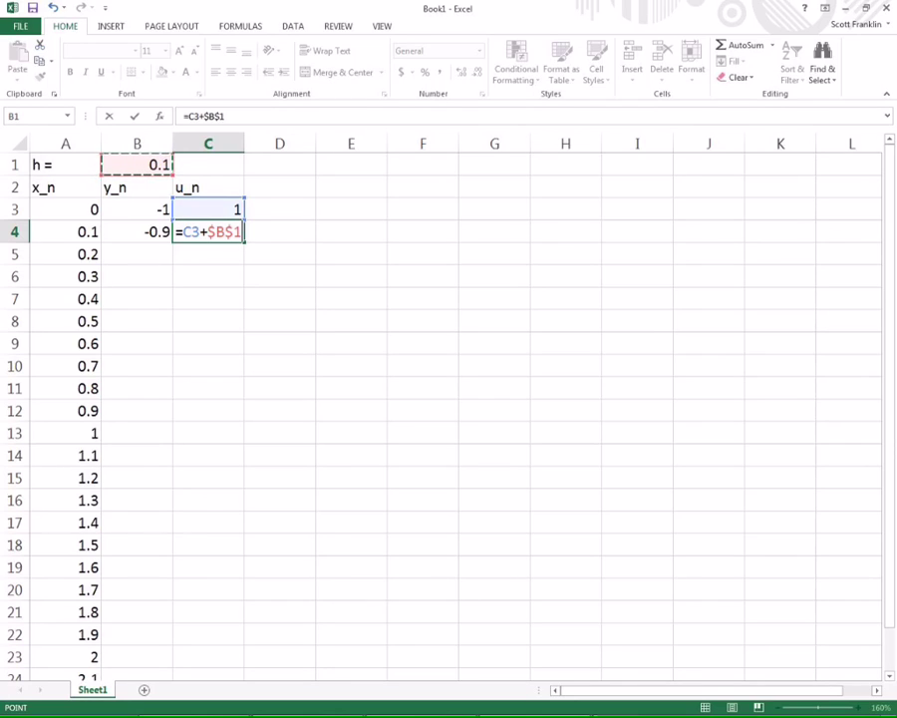
{"action": "type", "text": "*"}
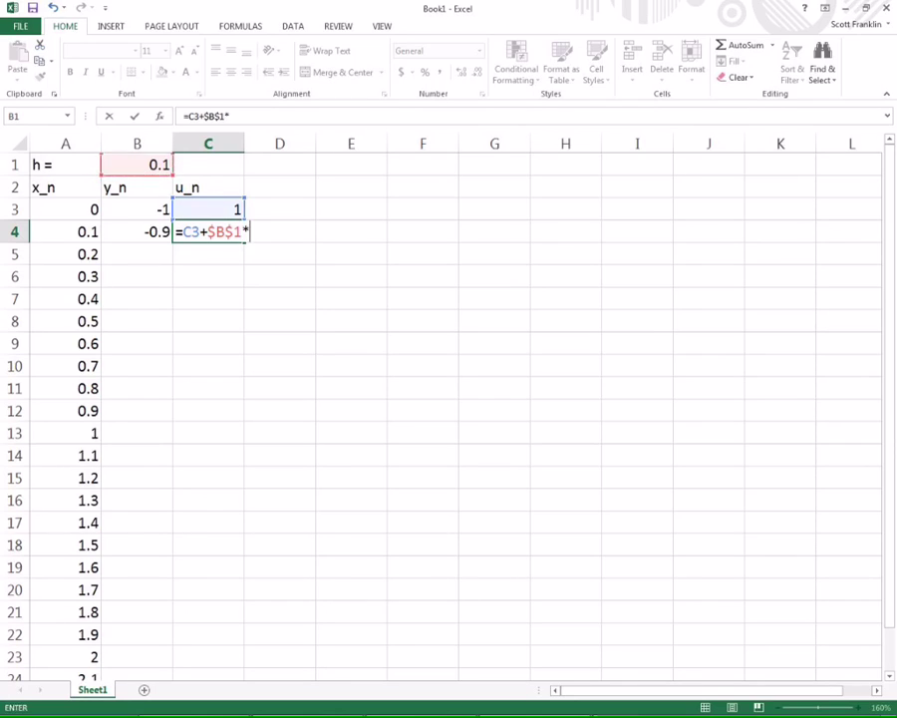
{"action": "type", "text": "("}
Step: Handwrite the recurrence u_(n+1) = u_n + h(x_n + y_n − y_n²) over the empty columns and clear the ink
{"action": "left_click_drag", "start_coordinate": [345, 254], "coordinate": [377, 311]}
{"action": "mouse_move", "coordinate": [388, 307]}
{"action": "left_mouse_down"}
{"action": "mouse_move", "coordinate": [389, 327]}
{"action": "mouse_move", "coordinate": [403, 329]}
{"action": "left_mouse_up"}
{"action": "mouse_move", "coordinate": [421, 306]}
{"action": "left_mouse_down"}
{"action": "mouse_move", "coordinate": [416, 329]}
{"action": "mouse_move", "coordinate": [431, 319]}
{"action": "left_mouse_up"}
{"action": "left_click_drag", "start_coordinate": [442, 317], "coordinate": [444, 335]}
{"action": "mouse_move", "coordinate": [465, 283]}
{"action": "left_mouse_down"}
{"action": "mouse_move", "coordinate": [489, 281]}
{"action": "mouse_move", "coordinate": [496, 293]}
{"action": "left_mouse_up"}
{"action": "mouse_move", "coordinate": [517, 269]}
{"action": "left_mouse_down"}
{"action": "mouse_move", "coordinate": [519, 294]}
{"action": "mouse_move", "coordinate": [538, 284]}
{"action": "mouse_move", "coordinate": [543, 304]}
{"action": "left_mouse_up"}
{"action": "mouse_move", "coordinate": [547, 289]}
{"action": "left_mouse_down"}
{"action": "mouse_move", "coordinate": [572, 311]}
{"action": "mouse_move", "coordinate": [620, 286]}
{"action": "left_mouse_up"}
{"action": "left_click_drag", "start_coordinate": [606, 275], "coordinate": [606, 299]}
{"action": "left_click_drag", "start_coordinate": [633, 257], "coordinate": [634, 299]}
{"action": "left_click_drag", "start_coordinate": [634, 287], "coordinate": [660, 300]}
{"action": "left_click_drag", "start_coordinate": [708, 237], "coordinate": [698, 315]}
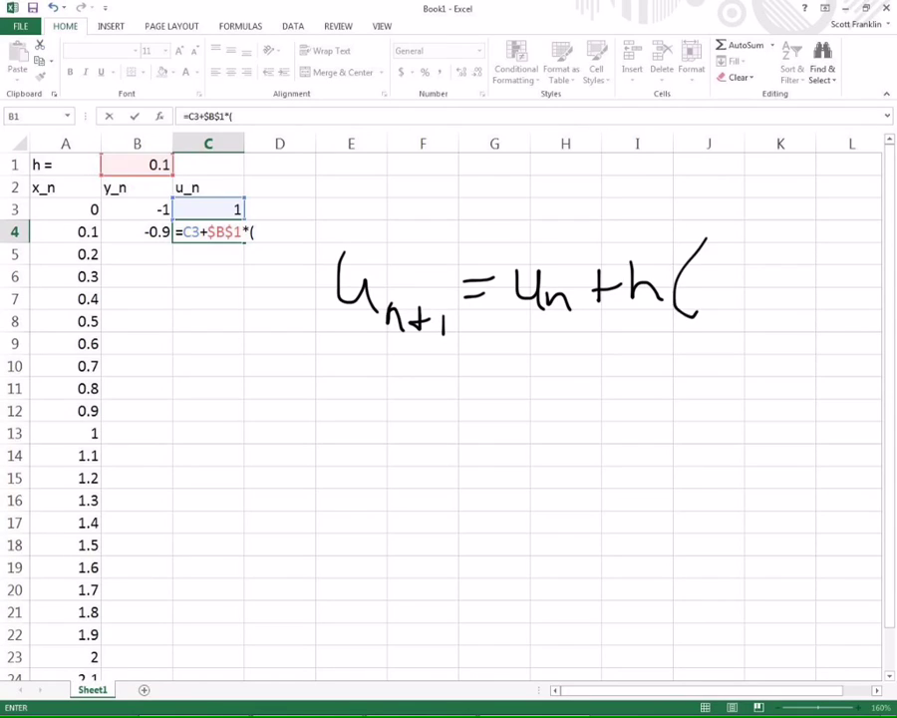
{"action": "left_click_drag", "start_coordinate": [858, 236], "coordinate": [870, 306]}
{"action": "mouse_move", "coordinate": [698, 277]}
{"action": "left_mouse_down"}
{"action": "mouse_move", "coordinate": [718, 299]}
{"action": "mouse_move", "coordinate": [703, 305]}
{"action": "mouse_move", "coordinate": [740, 321]}
{"action": "mouse_move", "coordinate": [768, 286]}
{"action": "left_mouse_up"}
{"action": "left_click_drag", "start_coordinate": [770, 274], "coordinate": [778, 296]}
{"action": "mouse_move", "coordinate": [786, 274]}
{"action": "left_mouse_down"}
{"action": "mouse_move", "coordinate": [765, 314]}
{"action": "mouse_move", "coordinate": [795, 319]}
{"action": "mouse_move", "coordinate": [821, 280]}
{"action": "mouse_move", "coordinate": [840, 291]}
{"action": "left_mouse_up"}
{"action": "mouse_move", "coordinate": [849, 263]}
{"action": "left_mouse_down"}
{"action": "mouse_move", "coordinate": [833, 311]}
{"action": "mouse_move", "coordinate": [852, 314]}
{"action": "mouse_move", "coordinate": [862, 267]}
{"action": "left_mouse_up"}
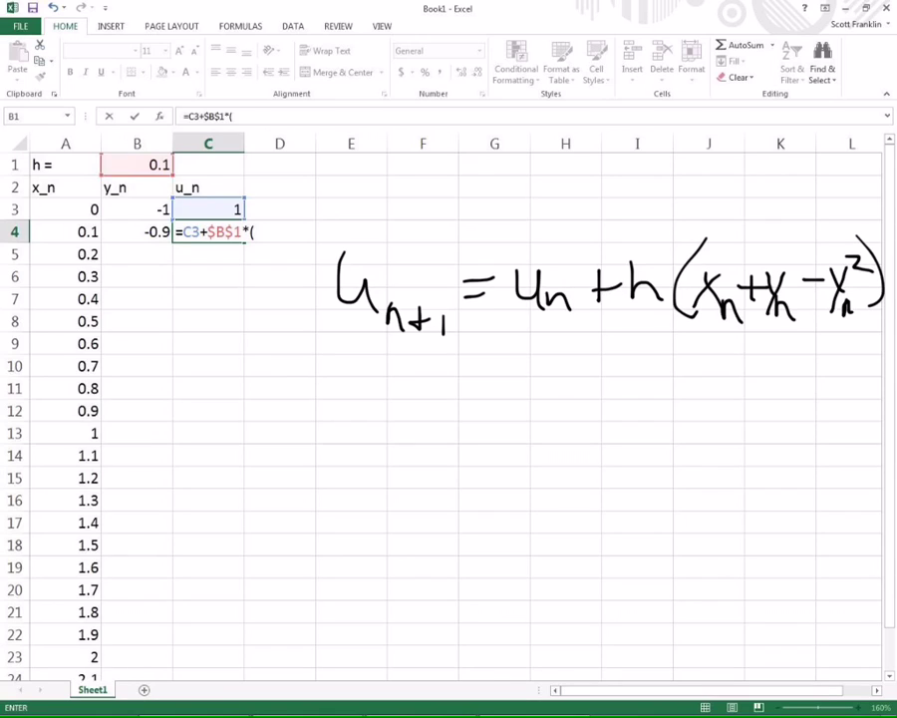
{"action": "key", "text": "Escape"}
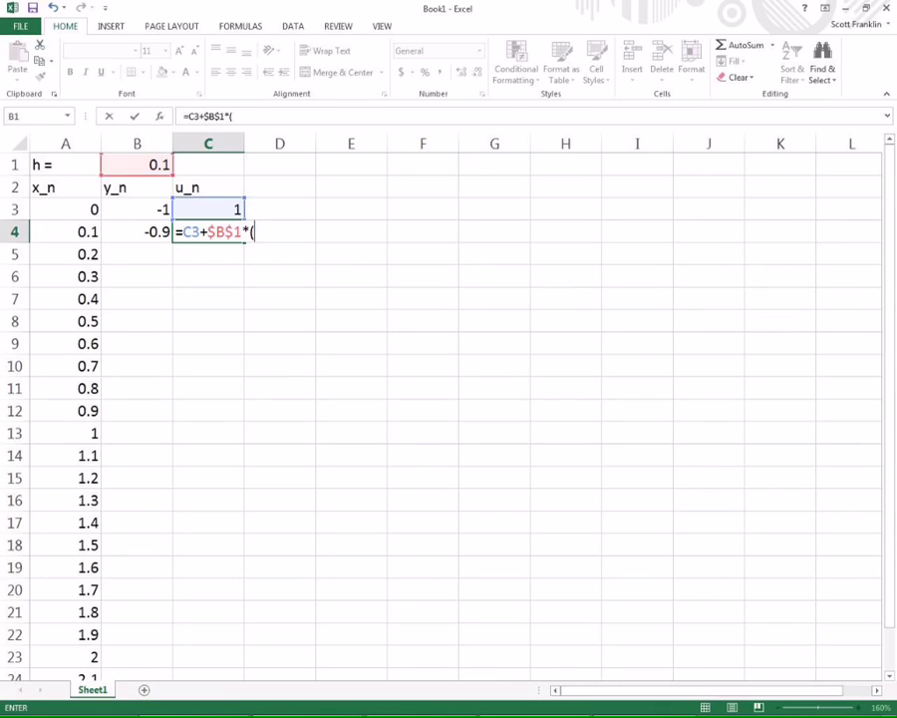
Step: Complete the u_n update formula in cell C4 as =C3+$B$1*(A3+B3-B3^2)
{"action": "key", "text": "Up"}
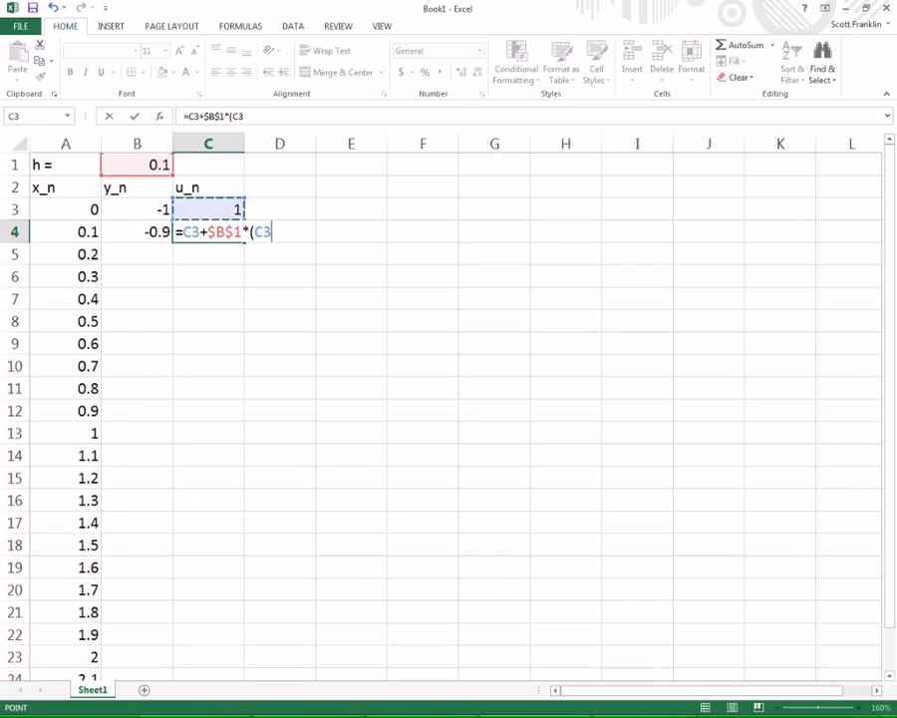
{"action": "key", "text": "Left"}
{"action": "key", "text": "Left"}
{"action": "type", "text": "+"}
{"action": "key", "text": "Up"}
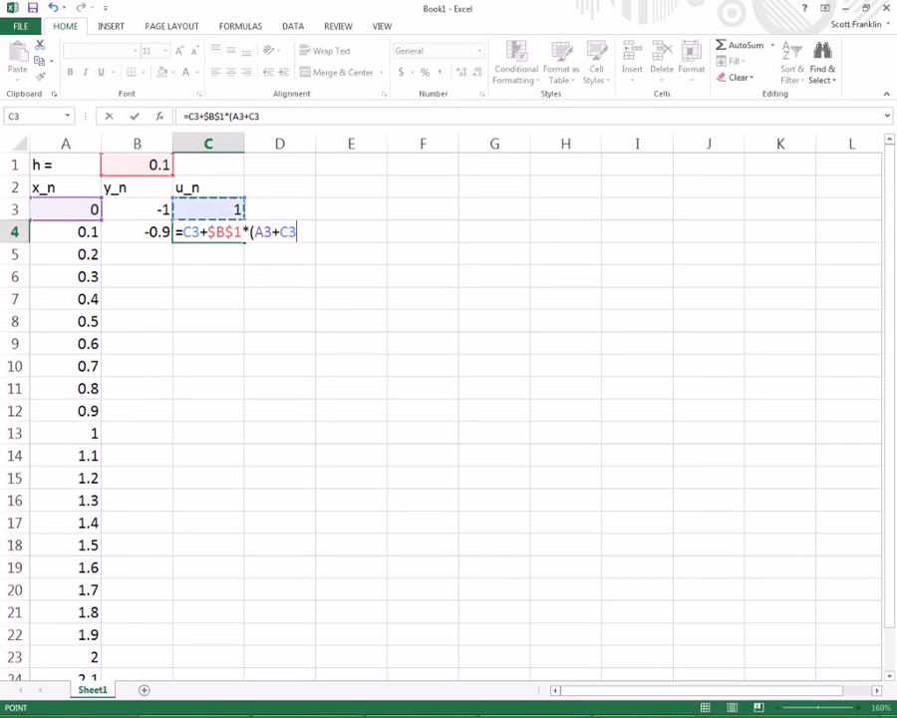
{"action": "key", "text": "Left"}
{"action": "type", "text": "-"}
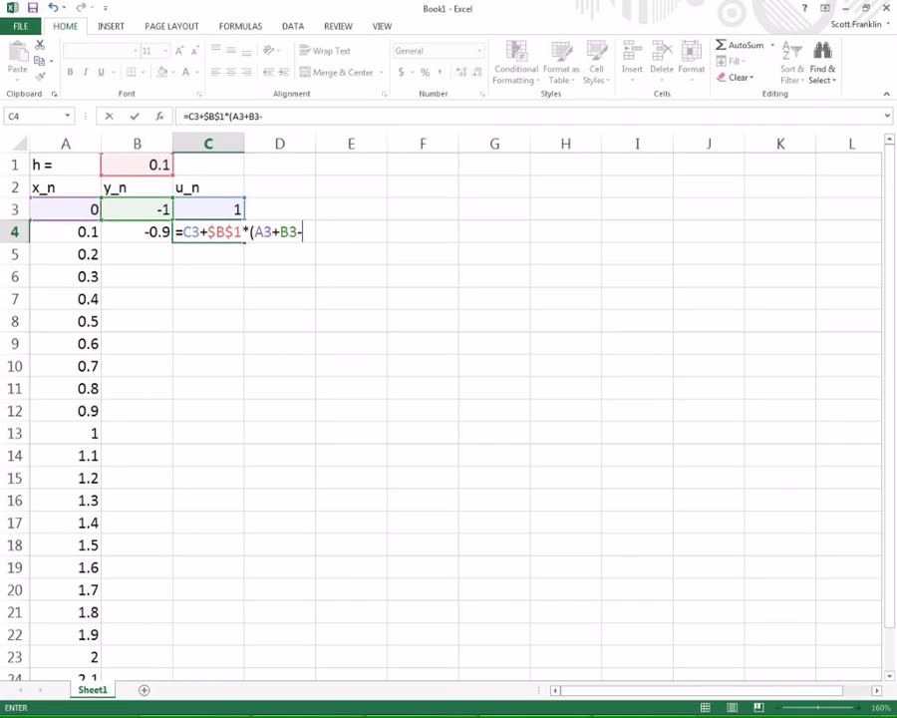
{"action": "type", "text": "B3^2)"}
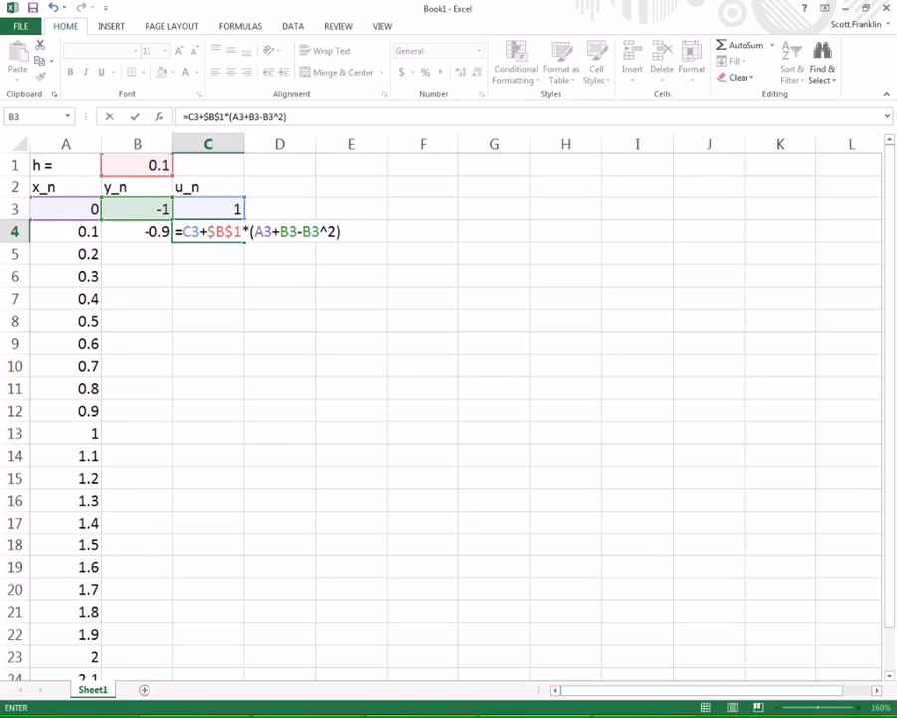
{"action": "key", "text": "Return"}
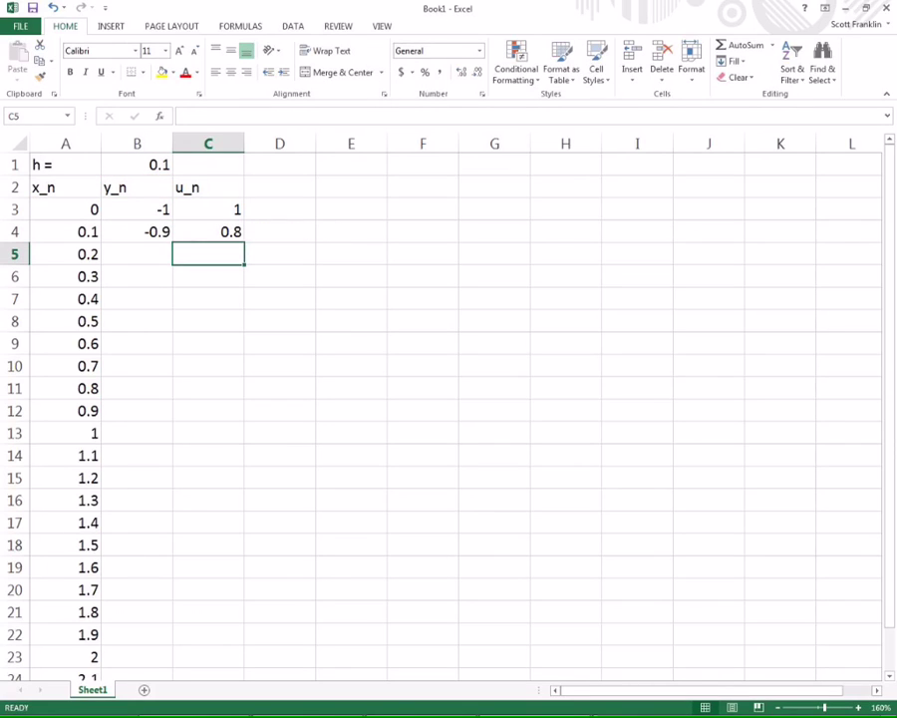
Step: Fill the y_n and u_n formulas in B4:C4 down through row 25
{"action": "left_click_drag", "start_coordinate": [137, 232], "coordinate": [209, 253]}
{"action": "left_click", "coordinate": [209, 231]}
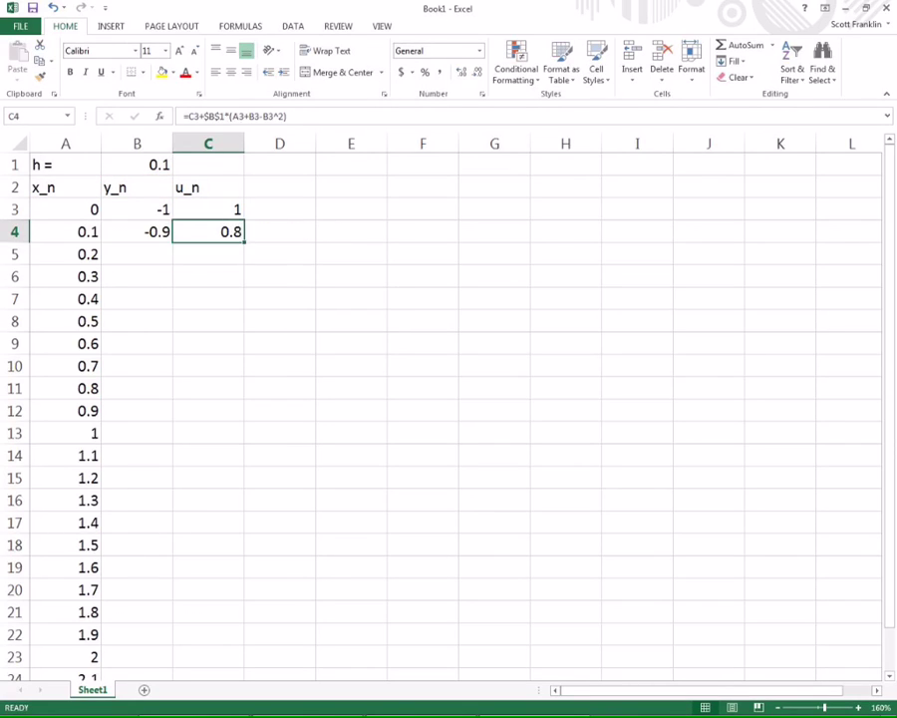
{"action": "left_click_drag", "start_coordinate": [137, 232], "coordinate": [244, 645]}
{"action": "left_click", "coordinate": [208, 545]}
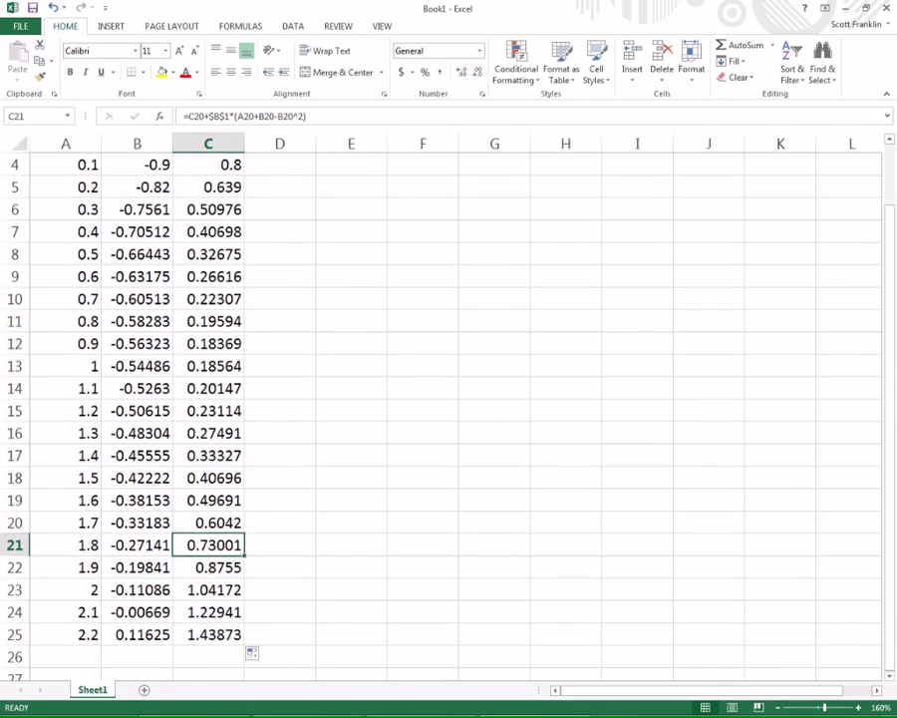
{"action": "scroll", "coordinate": [449, 399], "scroll_direction": "up", "scroll_amount": 1}
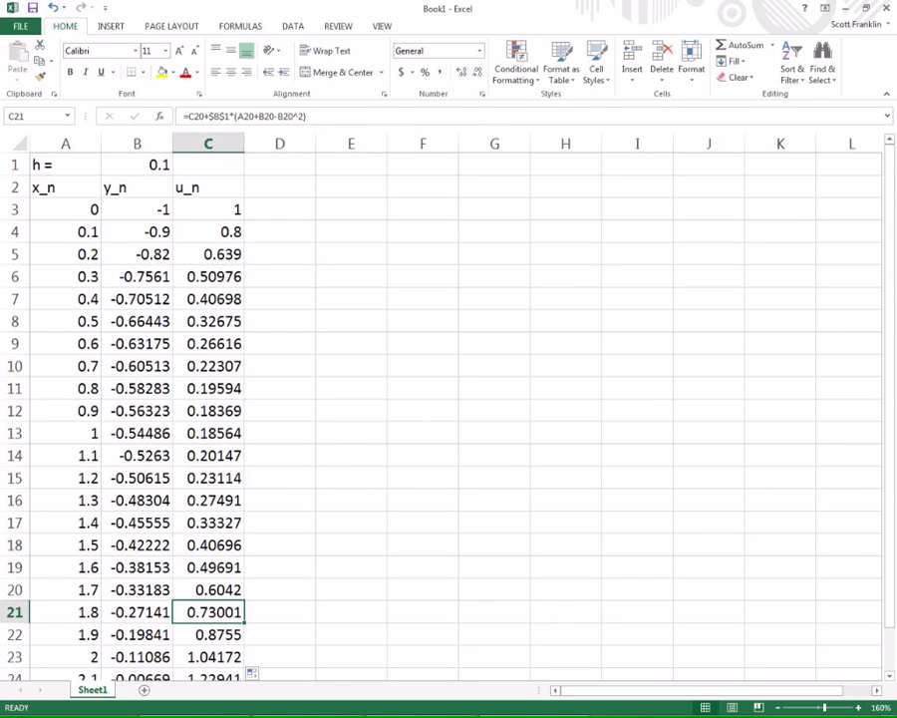
Step: Extend the x_n, y_n and u_n formulas from row 25 down through row 37
{"action": "left_click", "coordinate": [137, 232]}
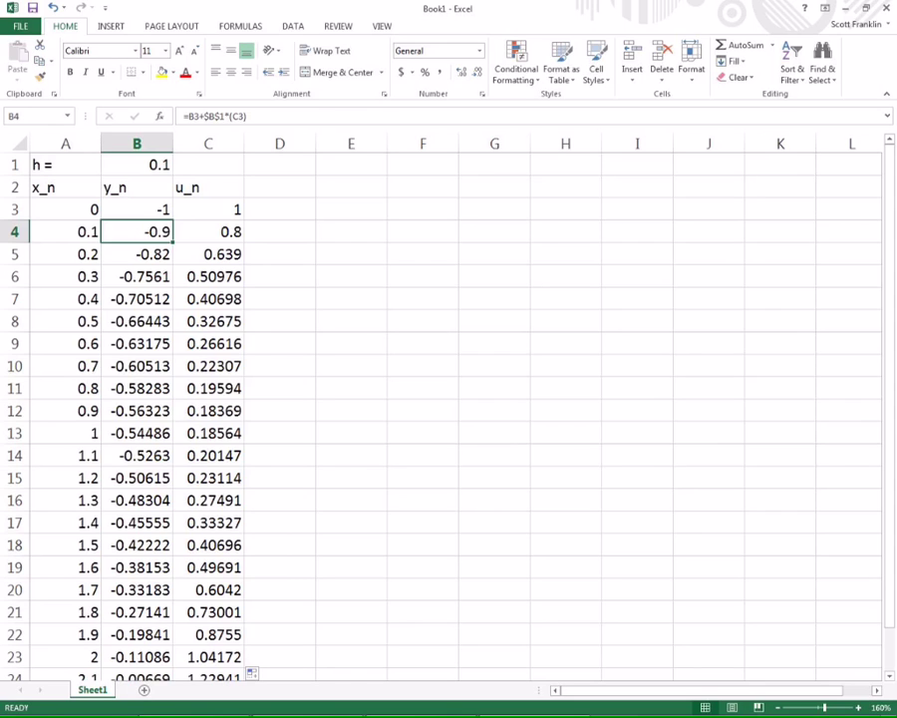
{"action": "scroll", "coordinate": [448, 399], "scroll_direction": "down", "scroll_amount": 3}
{"action": "scroll", "coordinate": [448, 398], "scroll_direction": "up", "scroll_amount": 3}
{"action": "scroll", "coordinate": [448, 399], "scroll_direction": "down", "scroll_amount": 2}
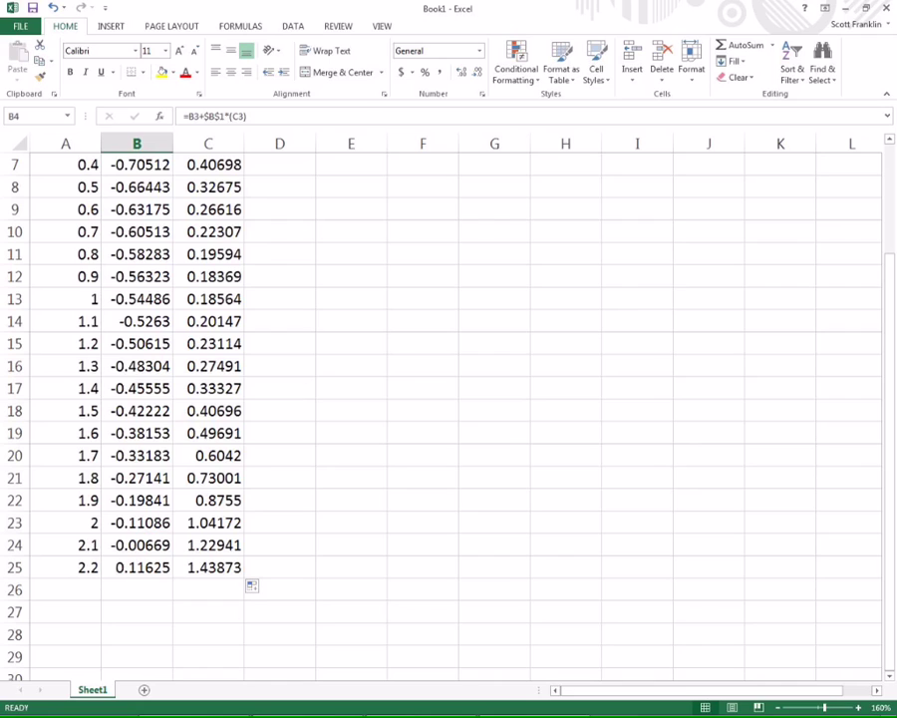
{"action": "left_click_drag", "start_coordinate": [64, 568], "coordinate": [250, 624]}
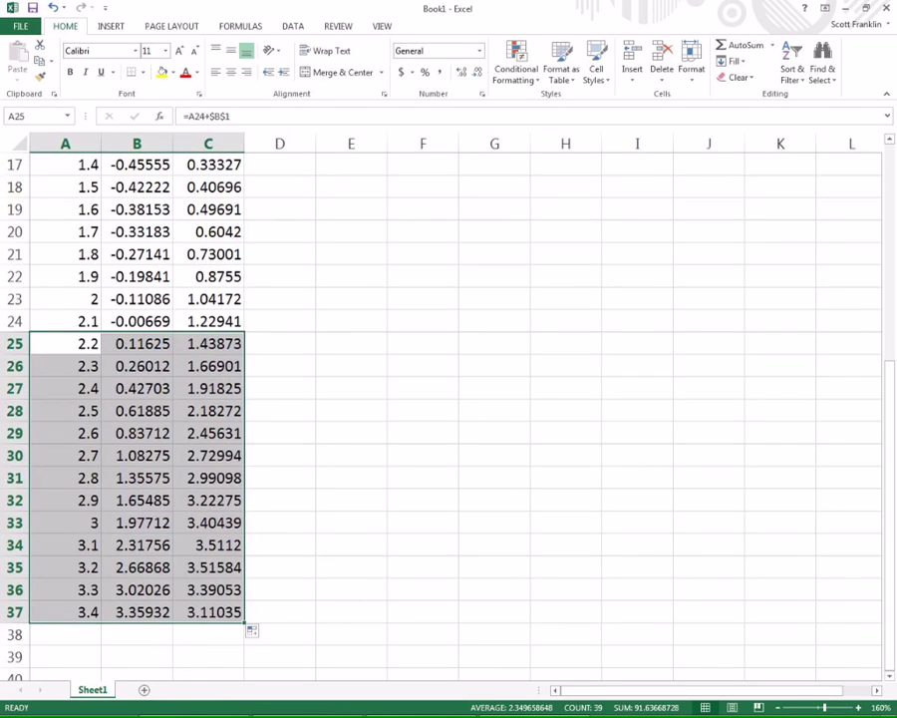
{"action": "left_click", "coordinate": [209, 567]}
{"action": "scroll", "coordinate": [449, 399], "scroll_direction": "up", "scroll_amount": 5}
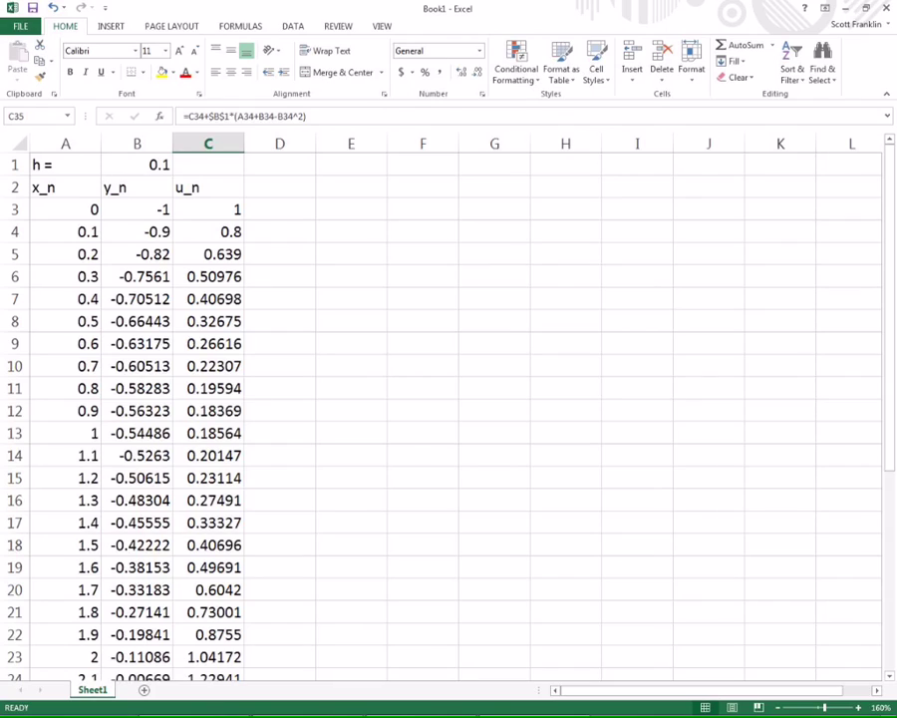
Step: Review the starting values in row 3 and the cell references used by the y_n formula in B4
{"action": "left_click", "coordinate": [65, 209]}
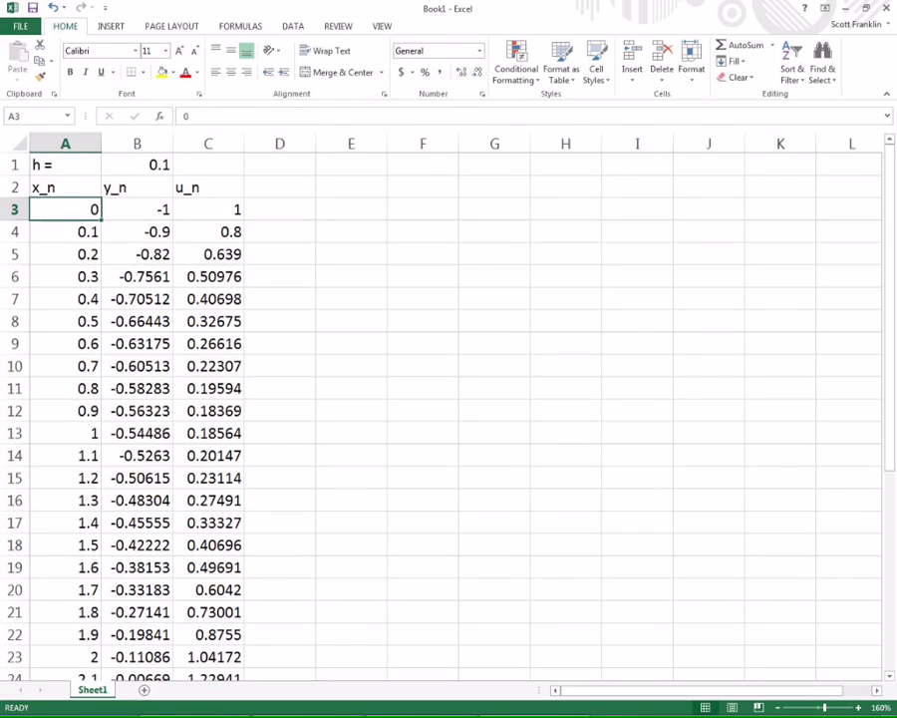
{"action": "left_click", "coordinate": [137, 209]}
{"action": "left_click", "coordinate": [137, 232]}
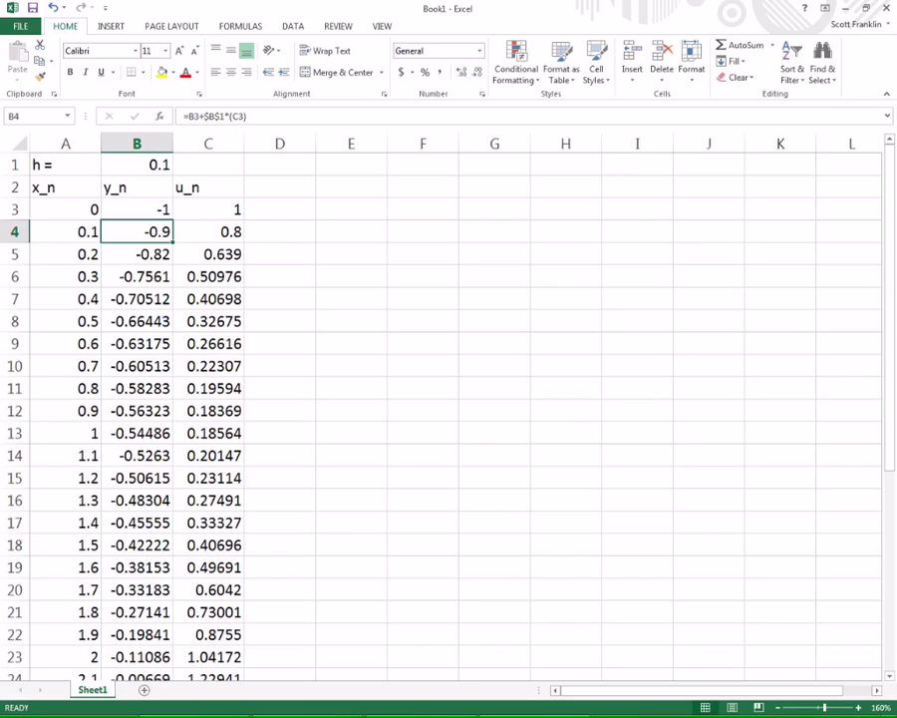
{"action": "left_click", "coordinate": [200, 116]}
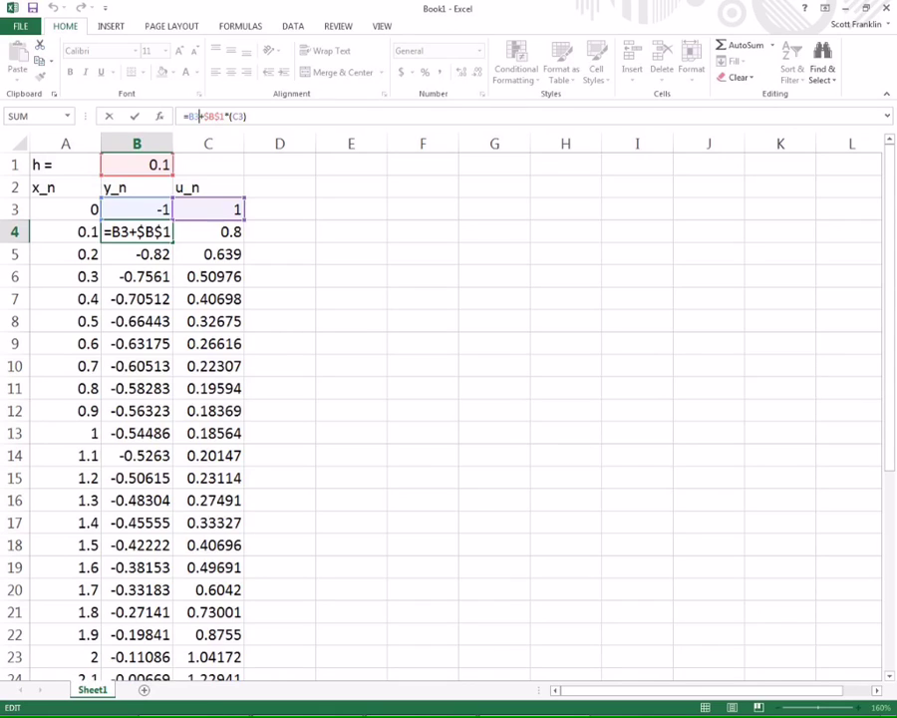
{"action": "key", "text": "Return"}
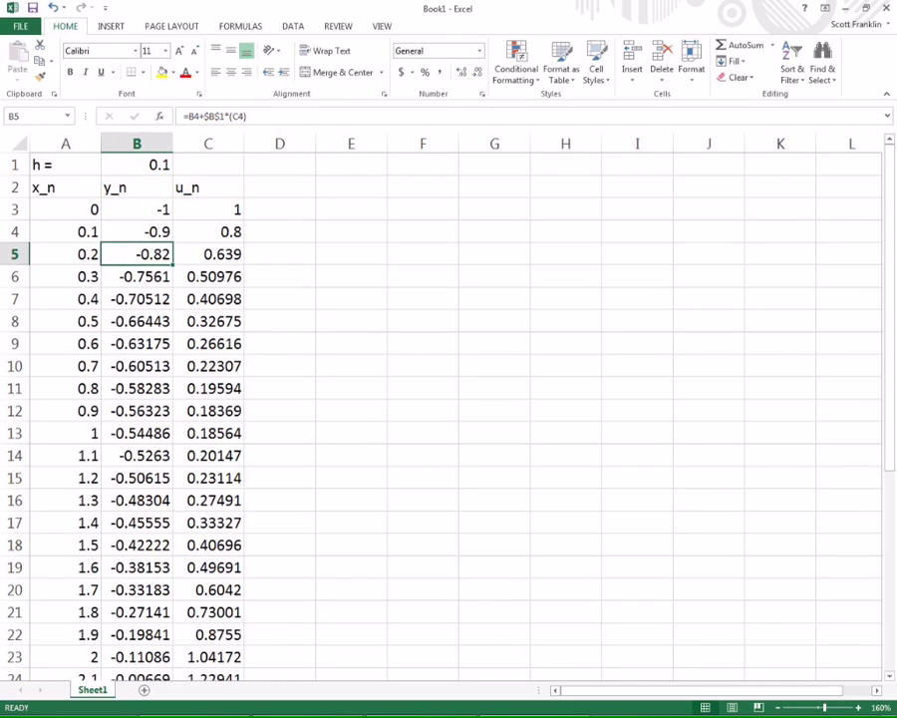
{"action": "left_click", "coordinate": [279, 209]}
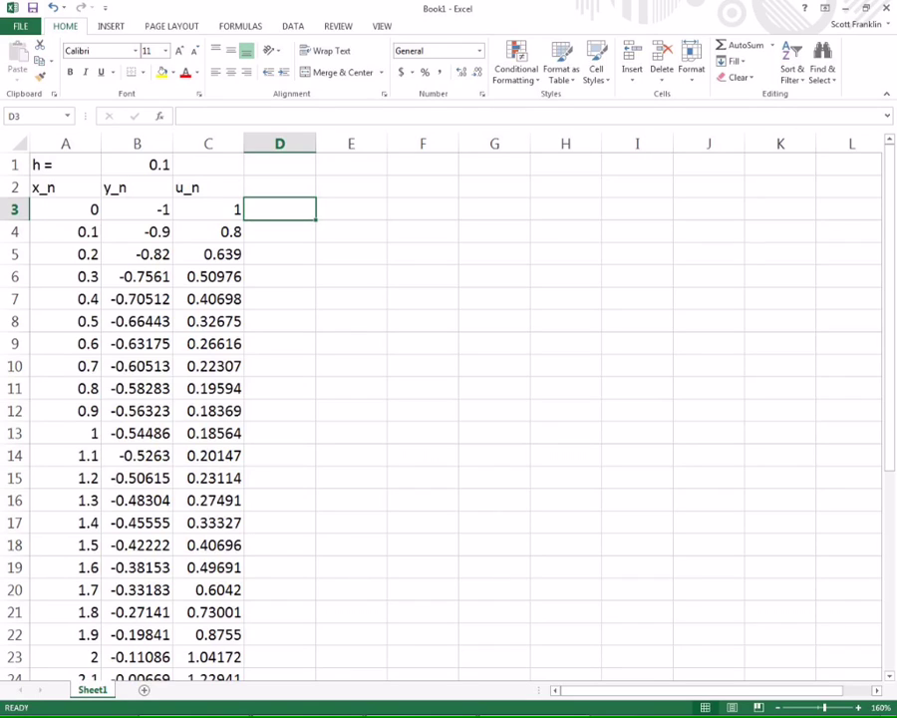
Step: Insert a scatter chart with straight lines and markers plotting y_n against x_n from A3:B37
{"action": "left_click", "coordinate": [65, 209]}
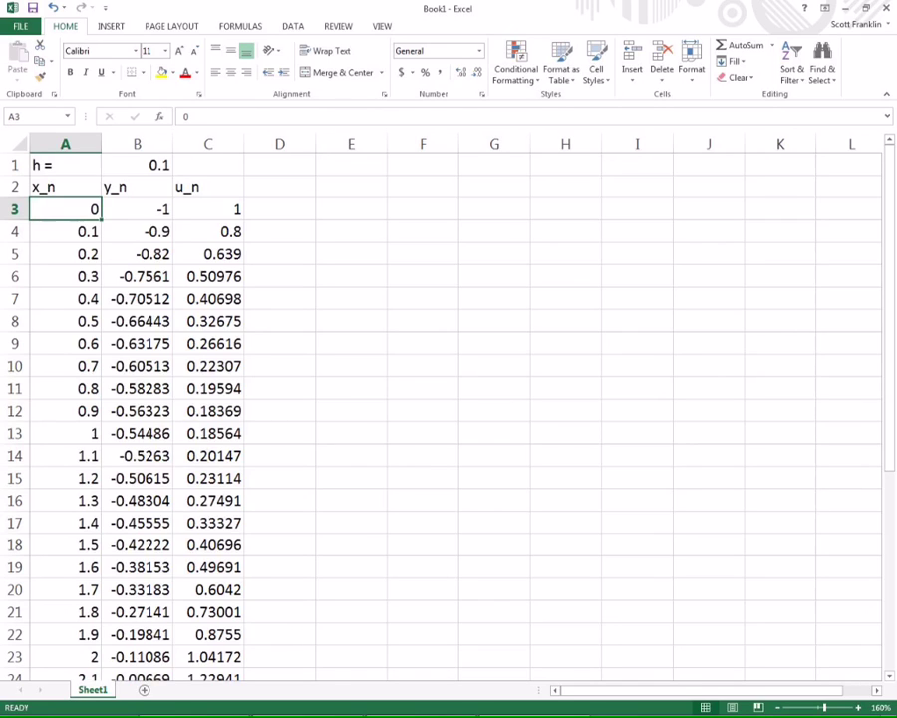
{"action": "left_click_drag", "start_coordinate": [66, 210], "coordinate": [171, 643]}
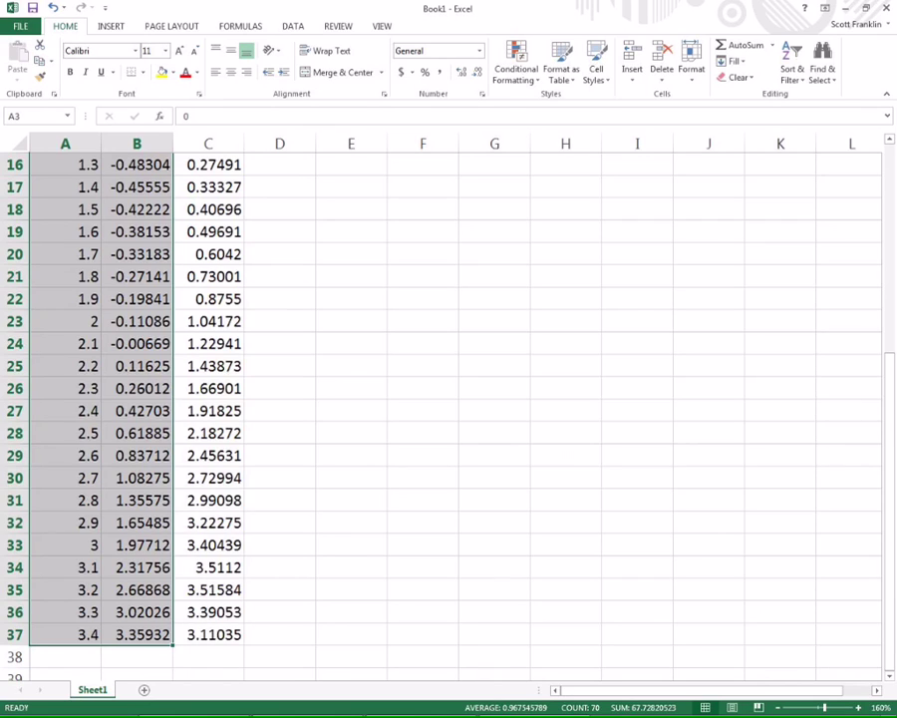
{"action": "scroll", "coordinate": [449, 399], "scroll_direction": "up", "scroll_amount": 5}
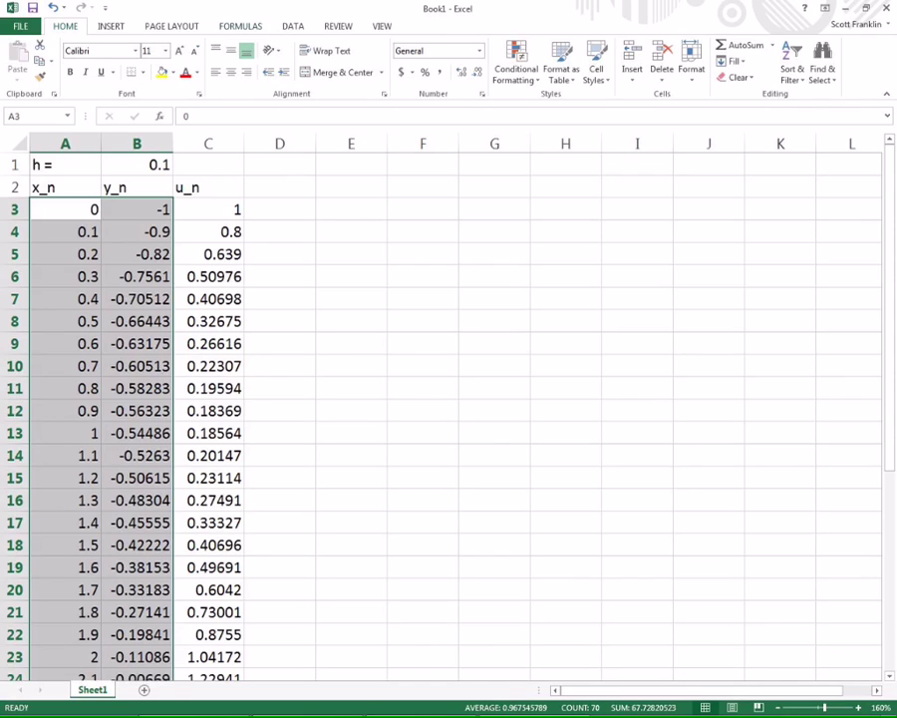
{"action": "left_click", "coordinate": [110, 26]}
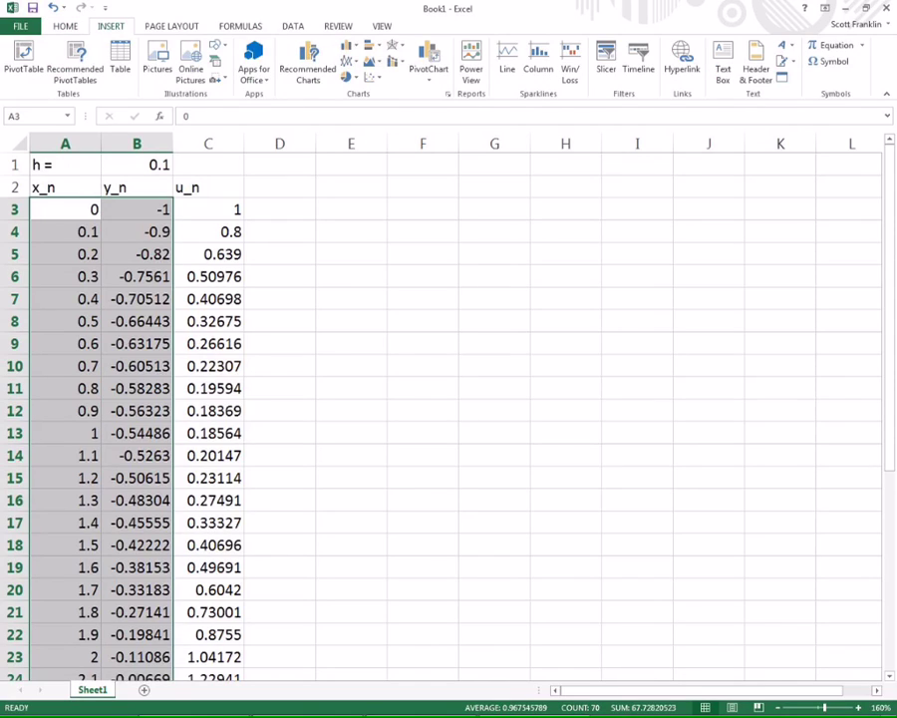
{"action": "key", "text": "d"}
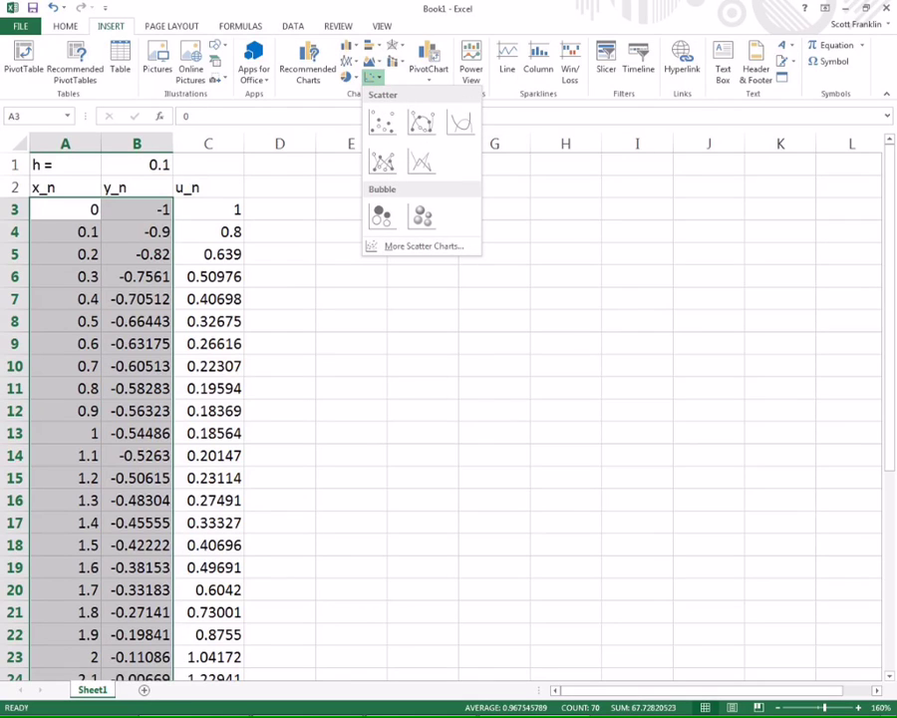
{"action": "key", "text": "Down"}
{"action": "key", "text": "Right"}
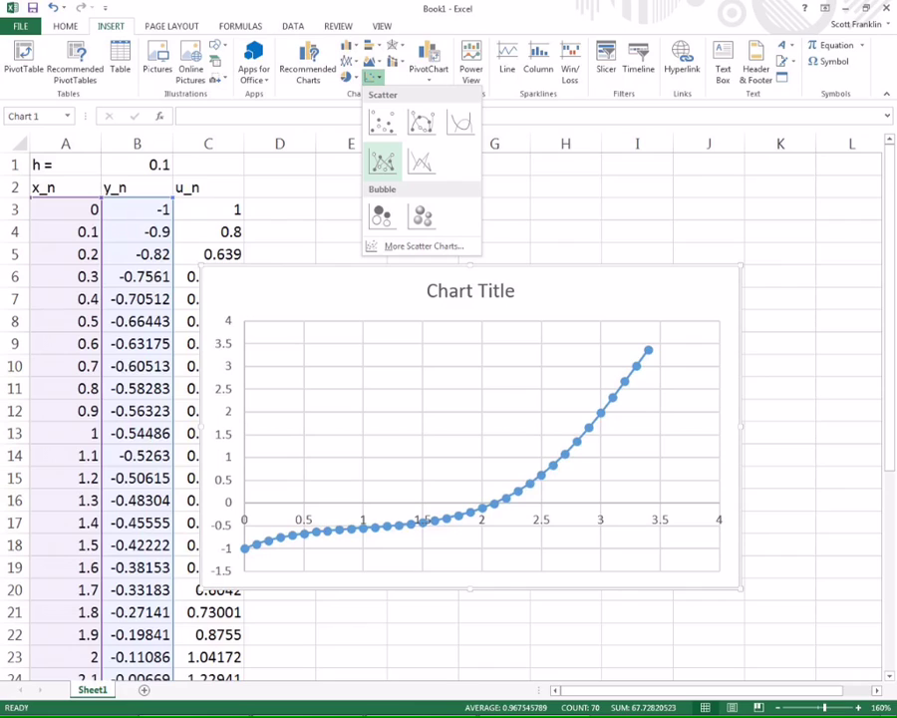
{"action": "left_click", "coordinate": [383, 162]}
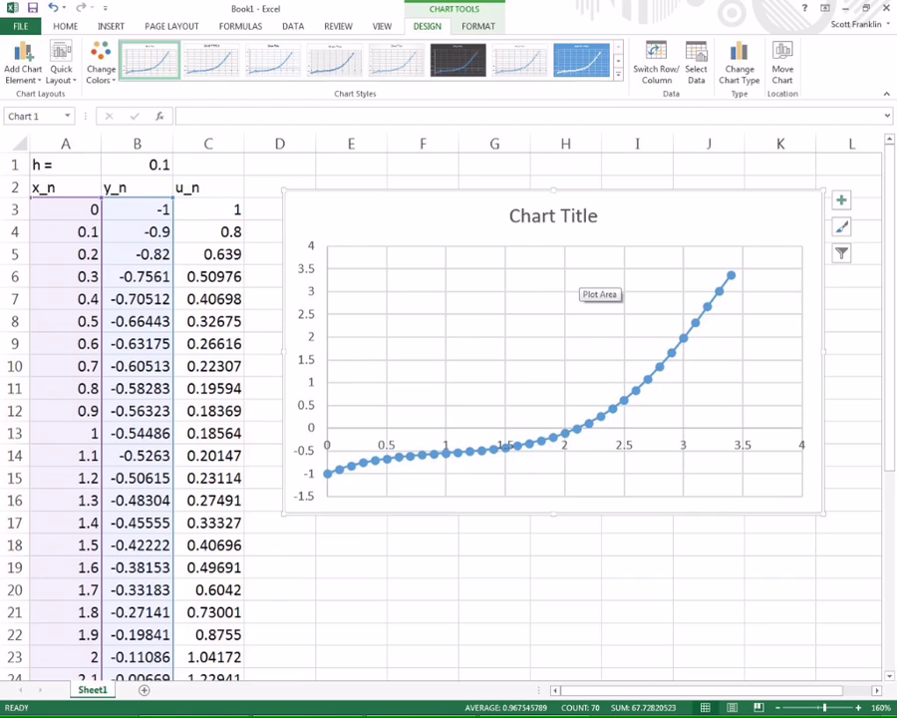
Step: Change the chart title to "Euler's Method (AKA, the awful approximation)"
{"action": "double_click", "coordinate": [528, 215]}
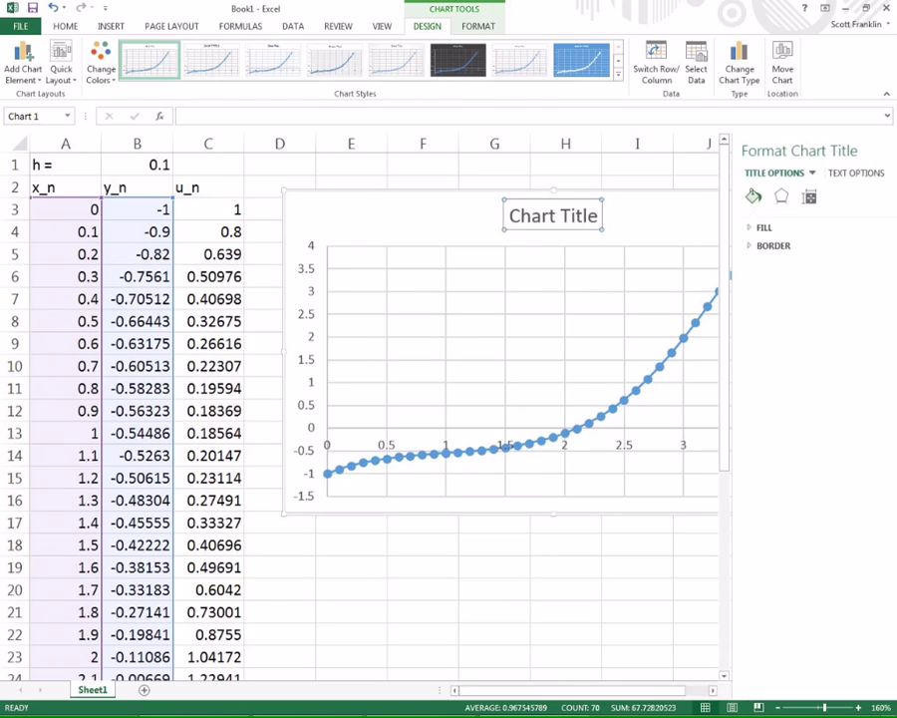
{"action": "left_click_drag", "start_coordinate": [509, 215], "coordinate": [600, 215]}
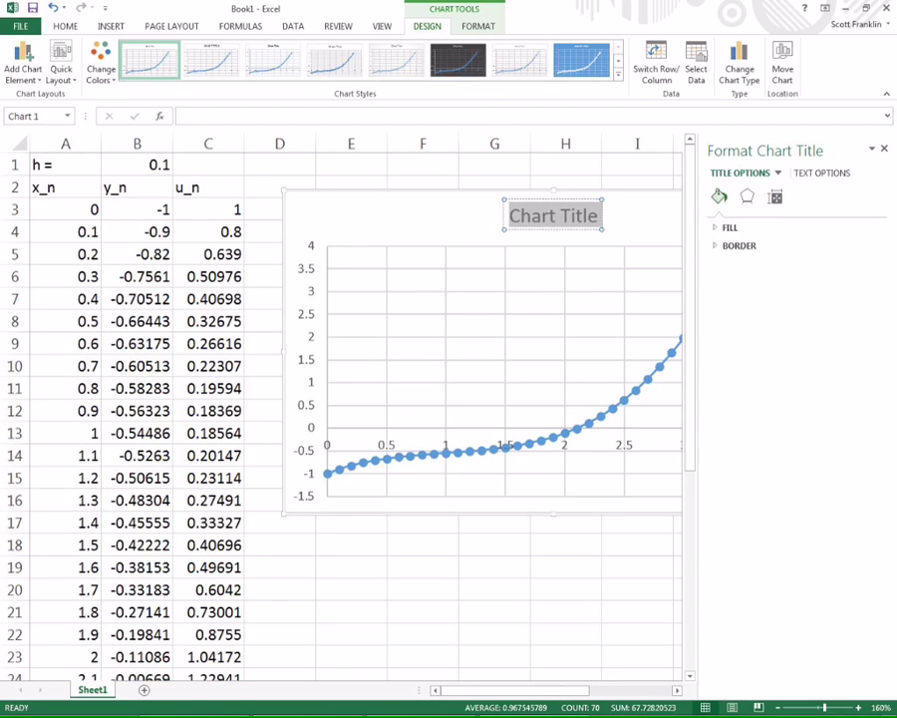
{"action": "type", "text": "Euel"}
{"action": "key", "text": "BackSpace"}
{"action": "key", "text": "BackSpace"}
{"action": "type", "text": "le"}
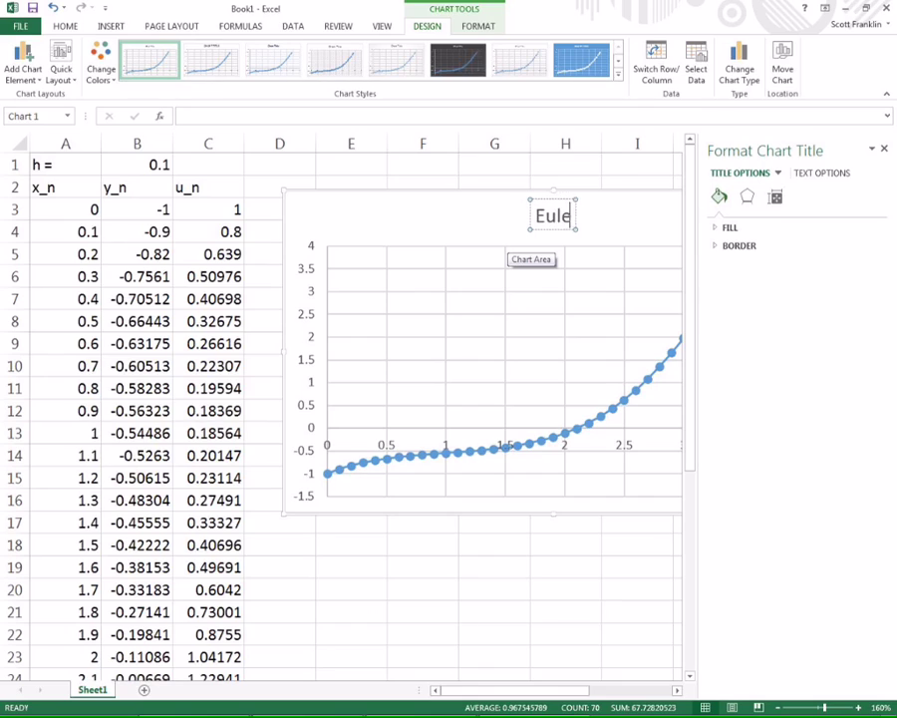
{"action": "type", "text": "r's MEthod"}
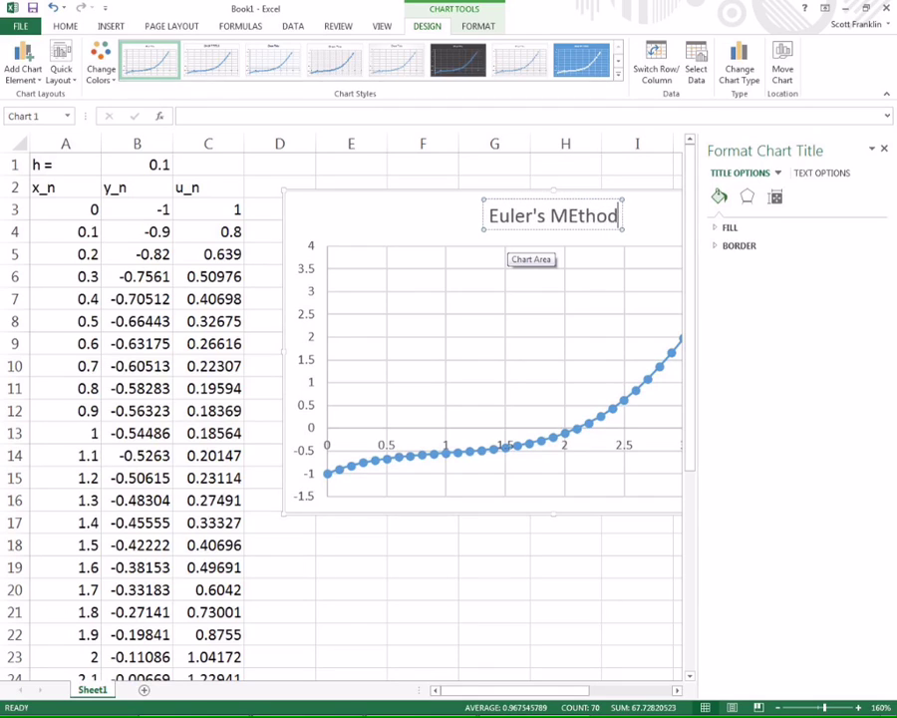
{"action": "key", "text": "BackSpace"}
{"action": "key", "text": "BackSpace"}
{"action": "key", "text": "BackSpace"}
{"action": "key", "text": "BackSpace"}
{"action": "key", "text": "BackSpace"}
{"action": "type", "text": "ehto"}
{"action": "key", "text": "BackSpace"}
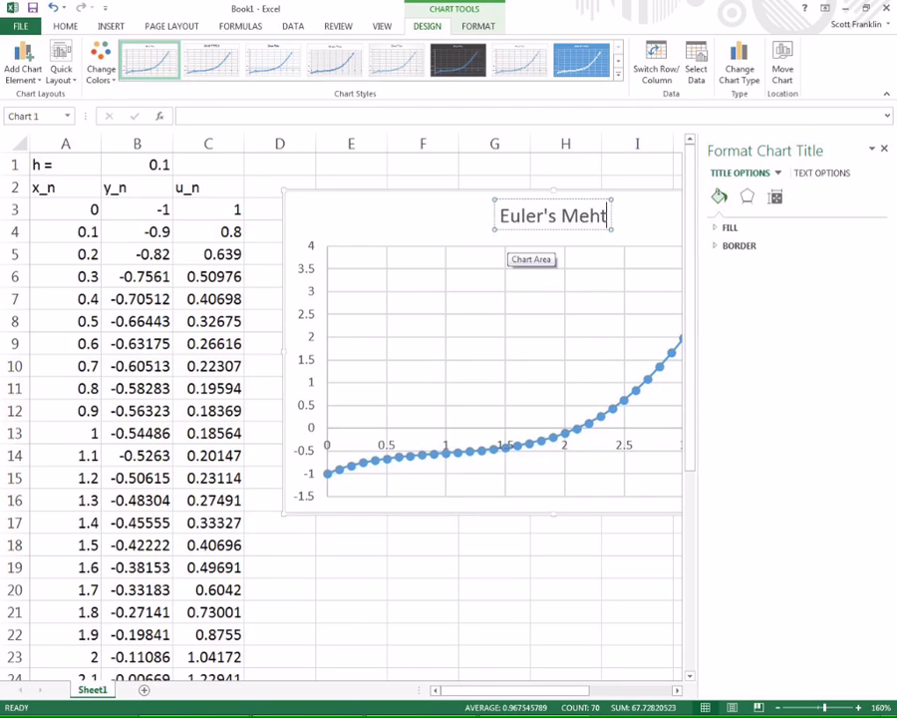
{"action": "key", "text": "BackSpace"}
{"action": "key", "text": "BackSpace"}
{"action": "type", "text": "thod (AKA"}
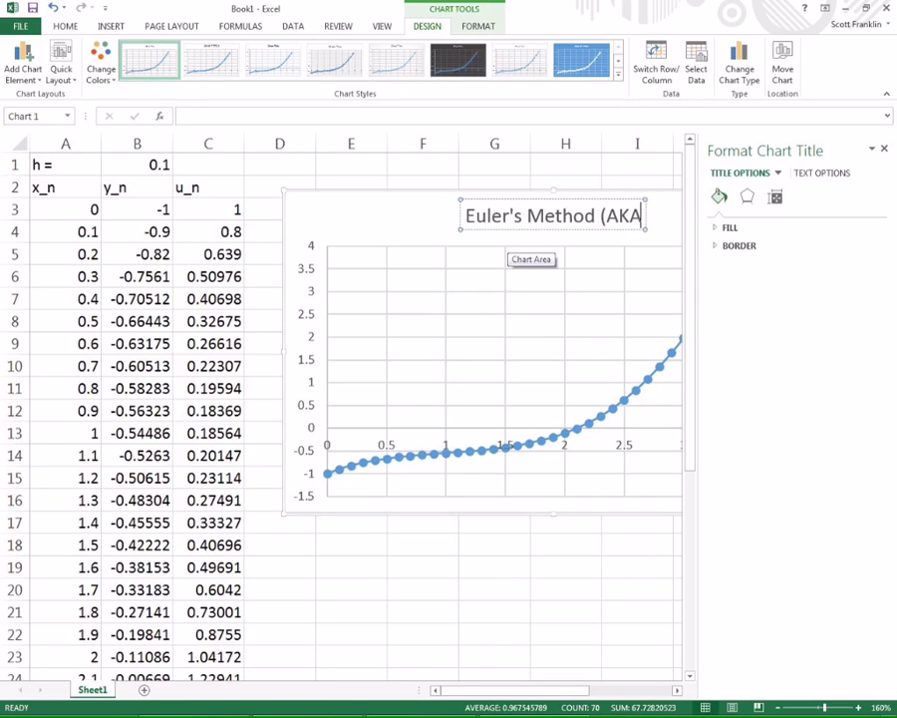
{"action": "type", "text": ", the awful approx"}
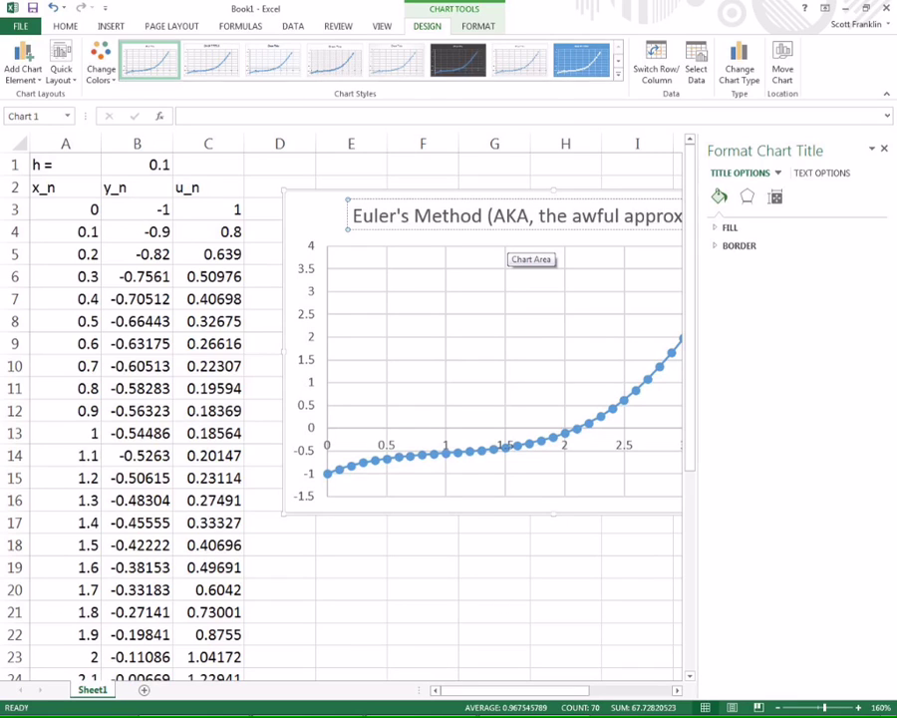
Step: Set the step size h in B1 to 0.01
{"action": "left_click", "coordinate": [136, 164]}
{"action": "type", "text": ".01"}
{"action": "key", "text": "Return"}
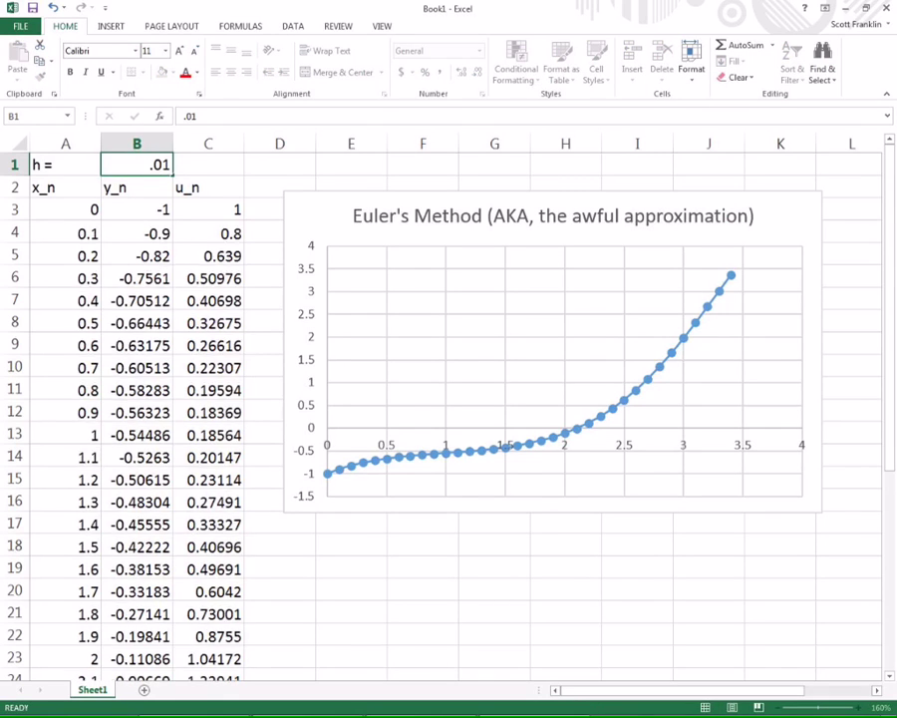
{"action": "key", "text": "Return"}
Step: Extend the x_n, y_n and u_n formulas from row 37 down through row 323
{"action": "scroll", "coordinate": [449, 418], "scroll_direction": "down", "scroll_amount": 11}
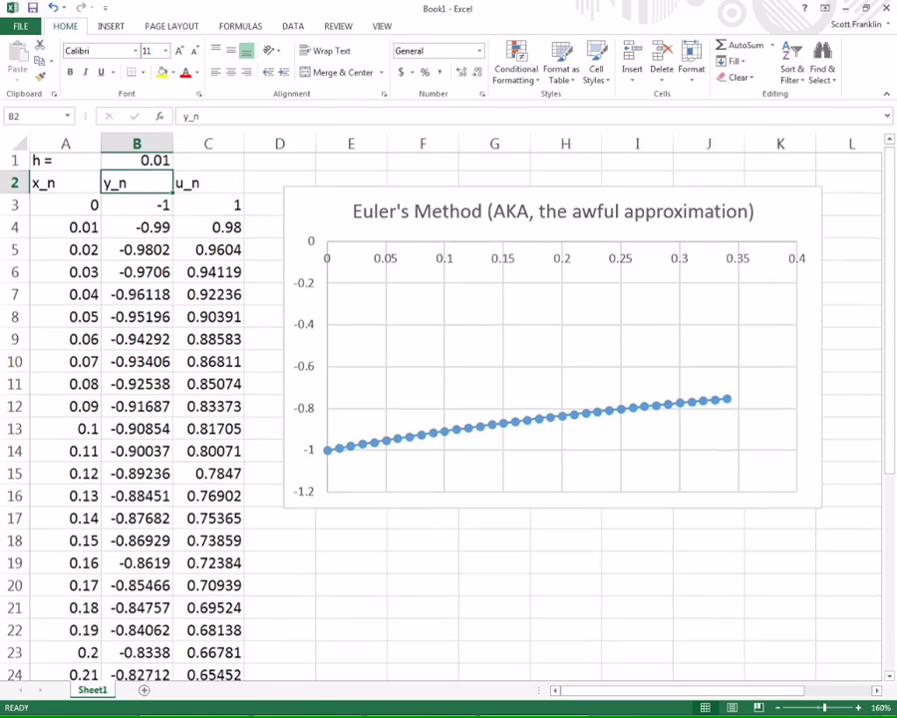
{"action": "left_click", "coordinate": [64, 232]}
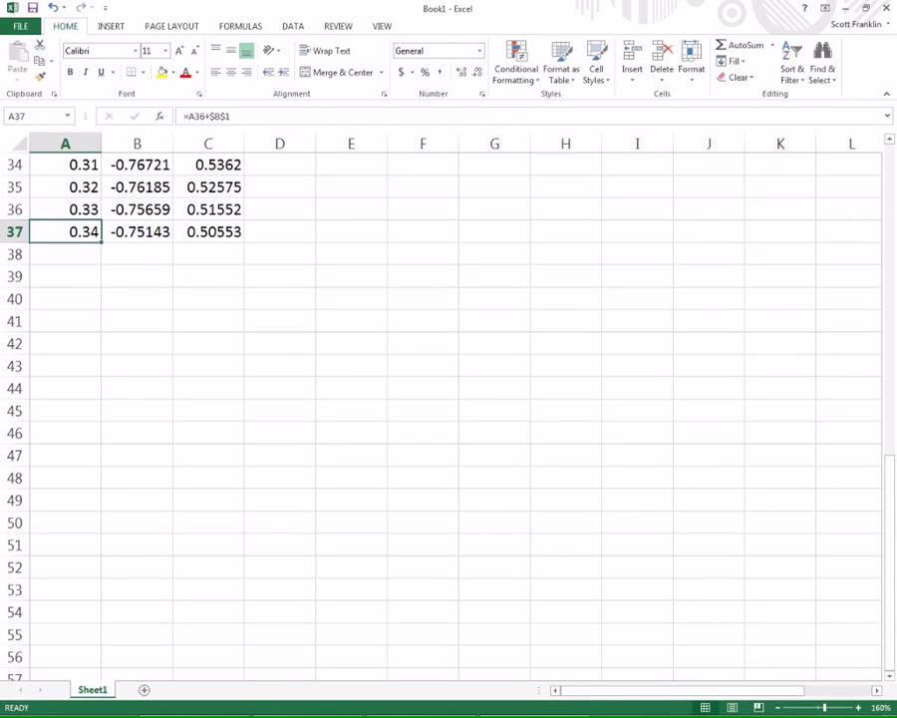
{"action": "key", "text": "shift+Right"}
{"action": "key", "text": "shift+Right"}
{"action": "left_click_drag", "start_coordinate": [243, 242], "coordinate": [210, 673]}
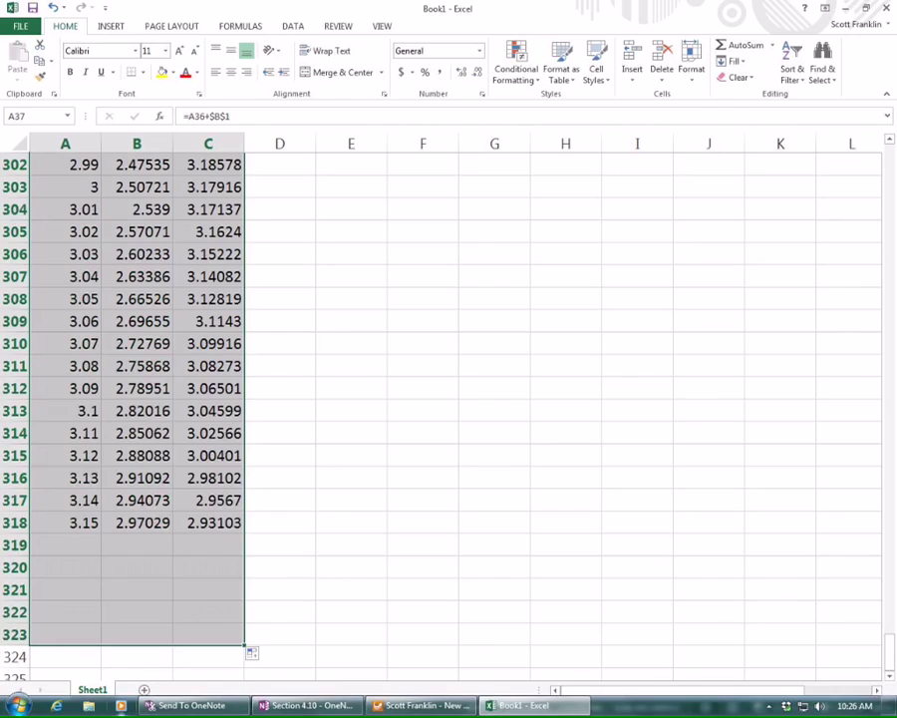
{"action": "scroll", "coordinate": [316, 409], "scroll_direction": "up", "scroll_amount": 20}
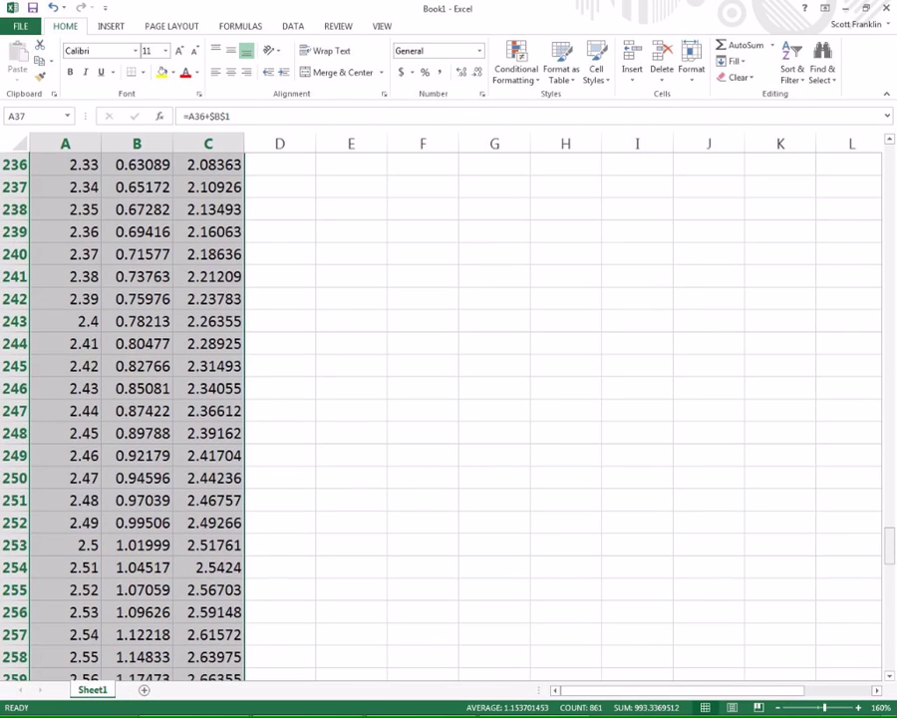
{"action": "left_click_drag", "start_coordinate": [889, 544], "coordinate": [889, 162]}
{"action": "left_click", "coordinate": [585, 317]}
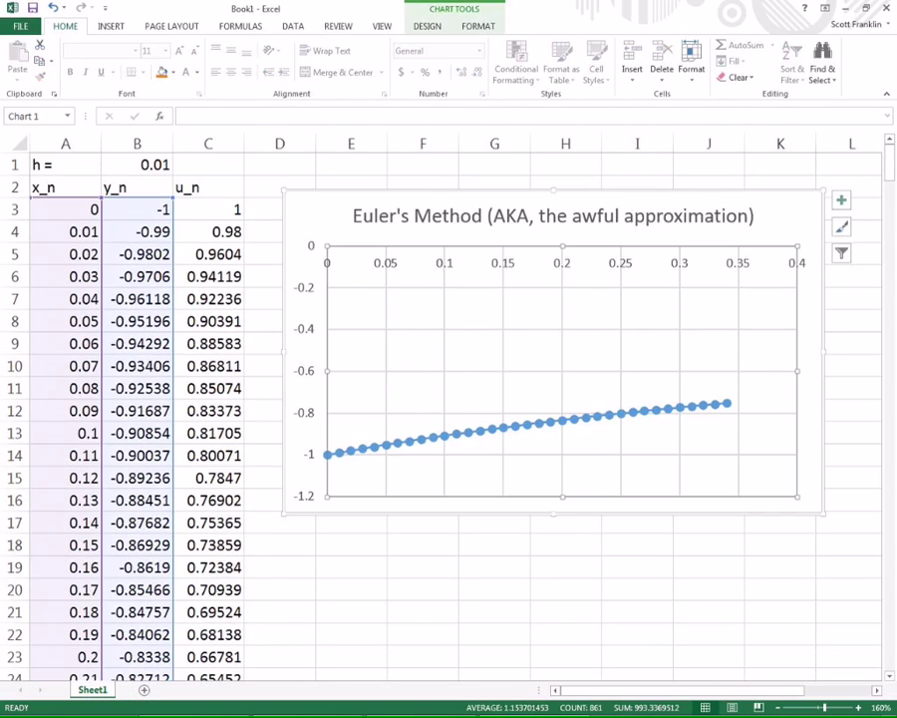
{"action": "right_click", "coordinate": [585, 317]}
{"action": "left_click", "coordinate": [631, 395]}
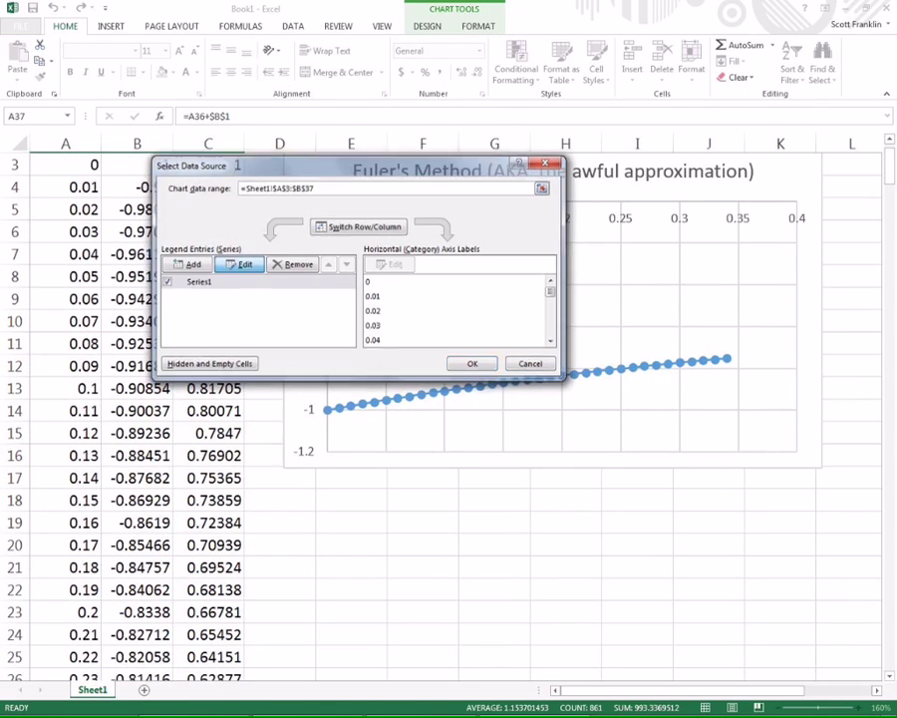
{"action": "left_click", "coordinate": [240, 264]}
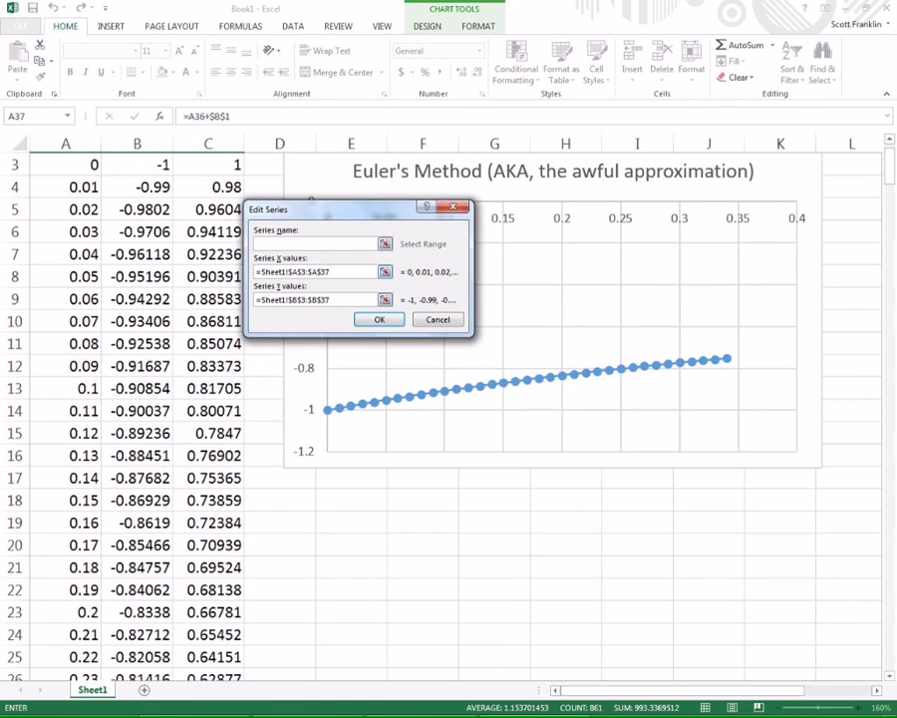
{"action": "key", "text": "Return"}
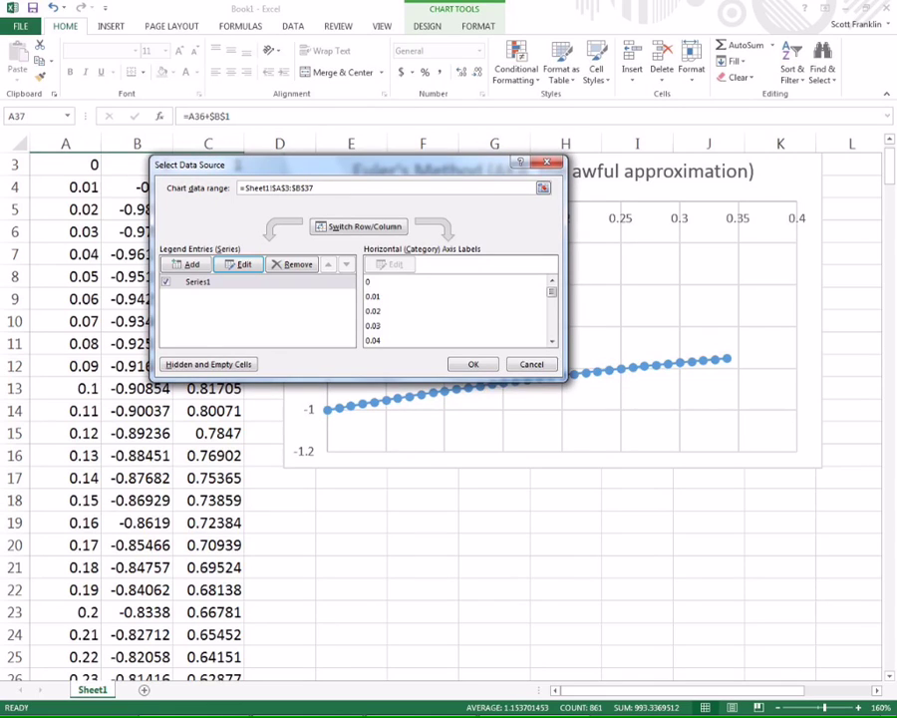
{"action": "left_click", "coordinate": [548, 163]}
Step: Delete the existing Euler's Method chart from the sheet
{"action": "left_click", "coordinate": [558, 175]}
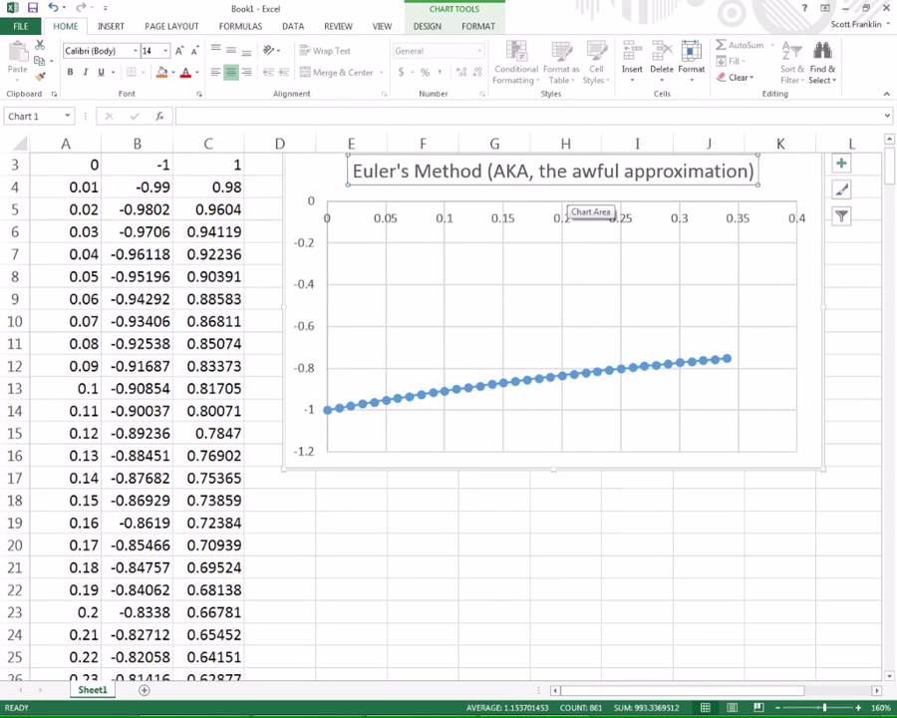
{"action": "left_click", "coordinate": [583, 204]}
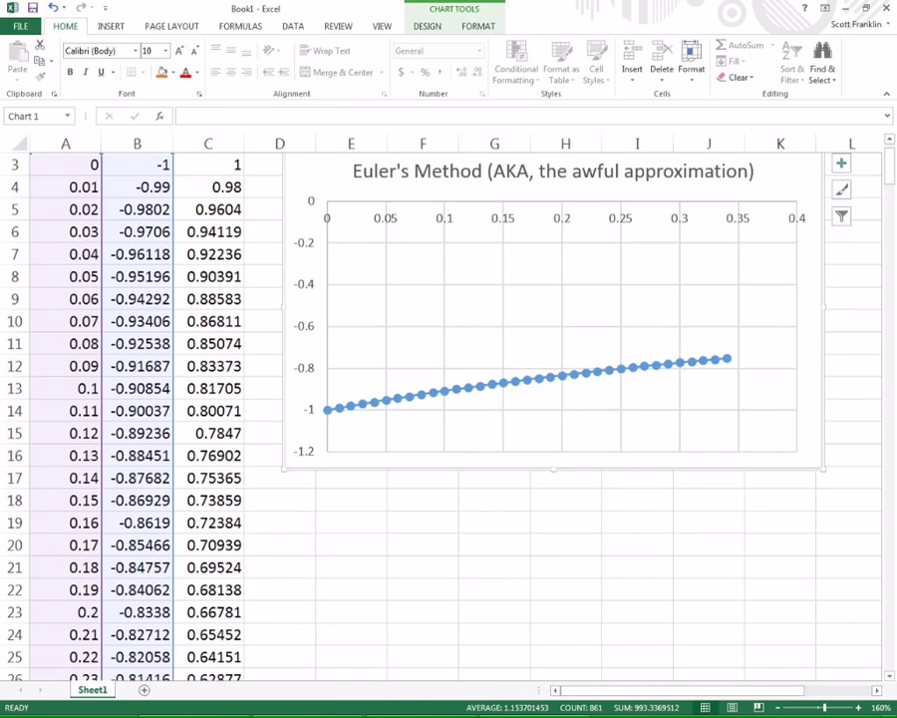
{"action": "key", "text": "Delete"}
{"action": "left_click_drag", "start_coordinate": [64, 143], "coordinate": [137, 142]}
{"action": "left_click", "coordinate": [65, 164]}
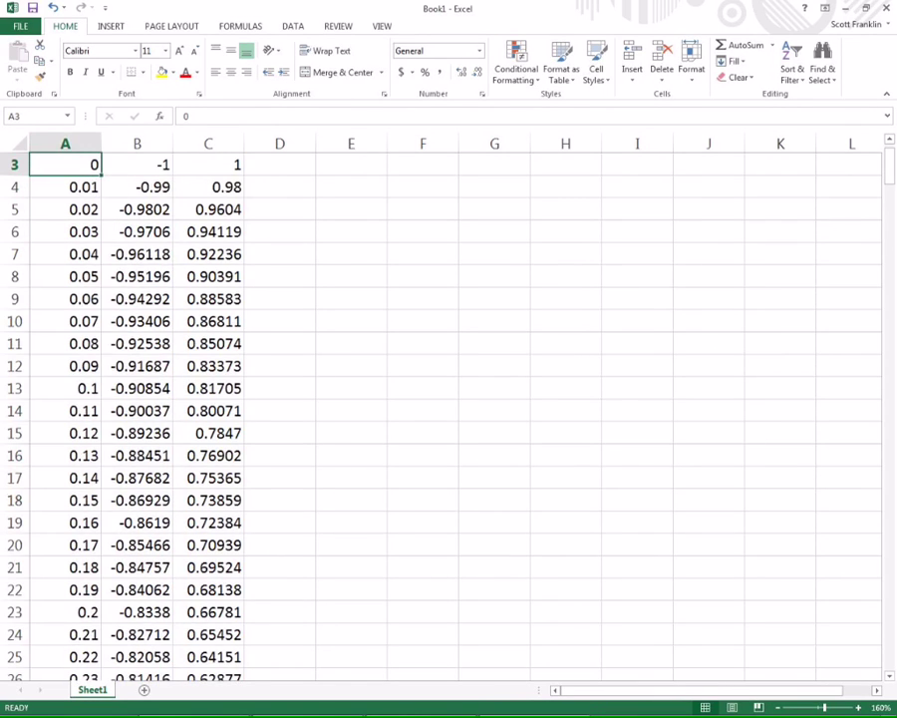
{"action": "key", "text": "ctrl+shift+Down"}
{"action": "key", "text": "Right"}
{"action": "key", "text": "Right"}
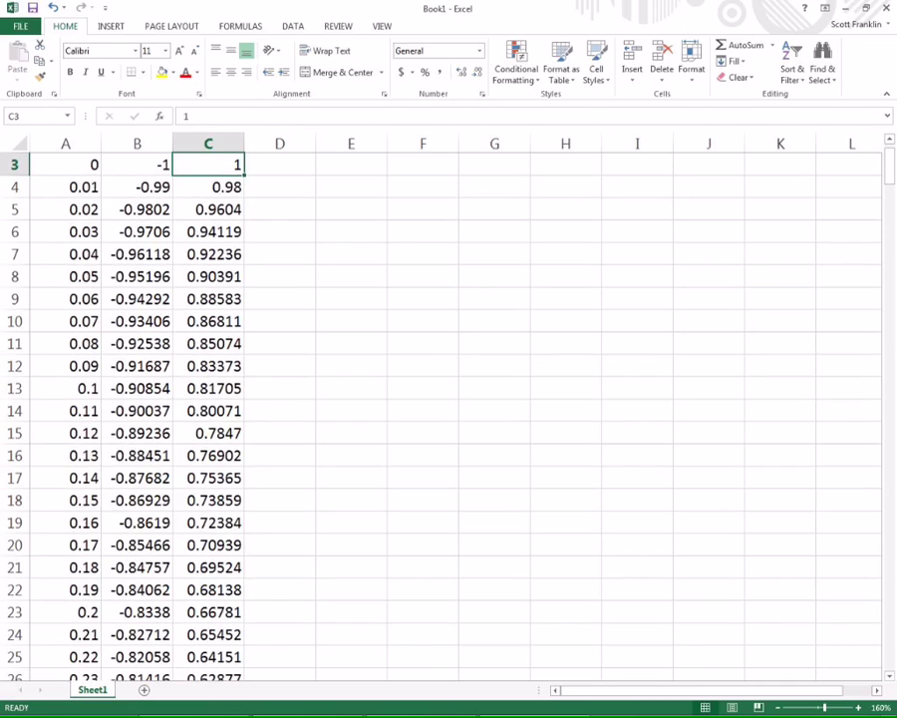
Step: Insert a scatter chart with straight lines and no markers from A3:B323 and move it beside the data, clear of column C
{"action": "left_click", "coordinate": [65, 164]}
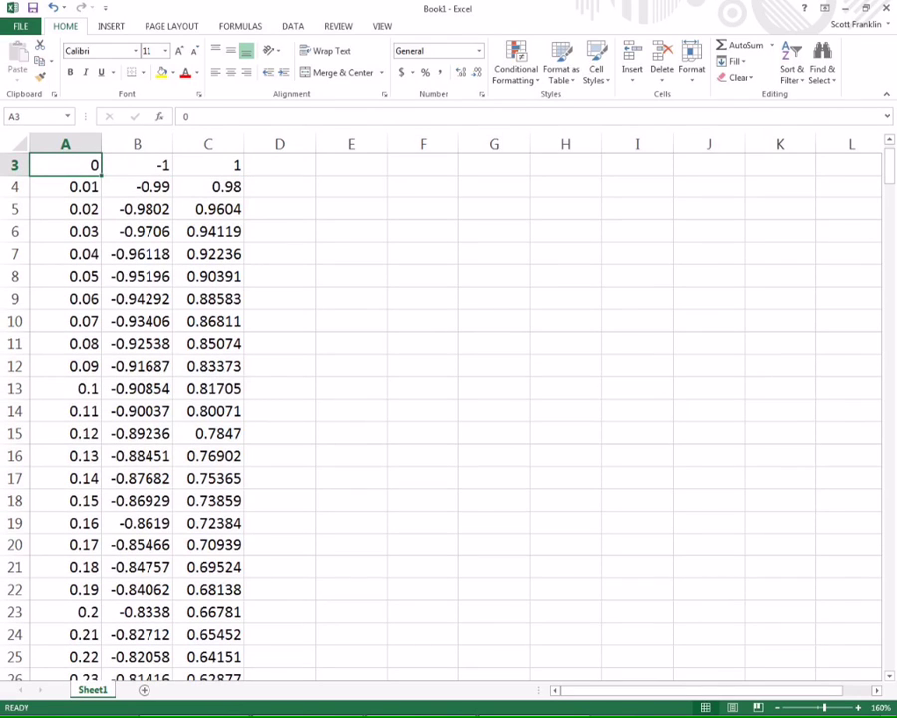
{"action": "key", "text": "ctrl+shift+Down"}
{"action": "key", "text": "shift+Right"}
{"action": "key", "text": "shift+Right"}
{"action": "key", "text": "shift+Left"}
{"action": "key", "text": "shift+Left"}
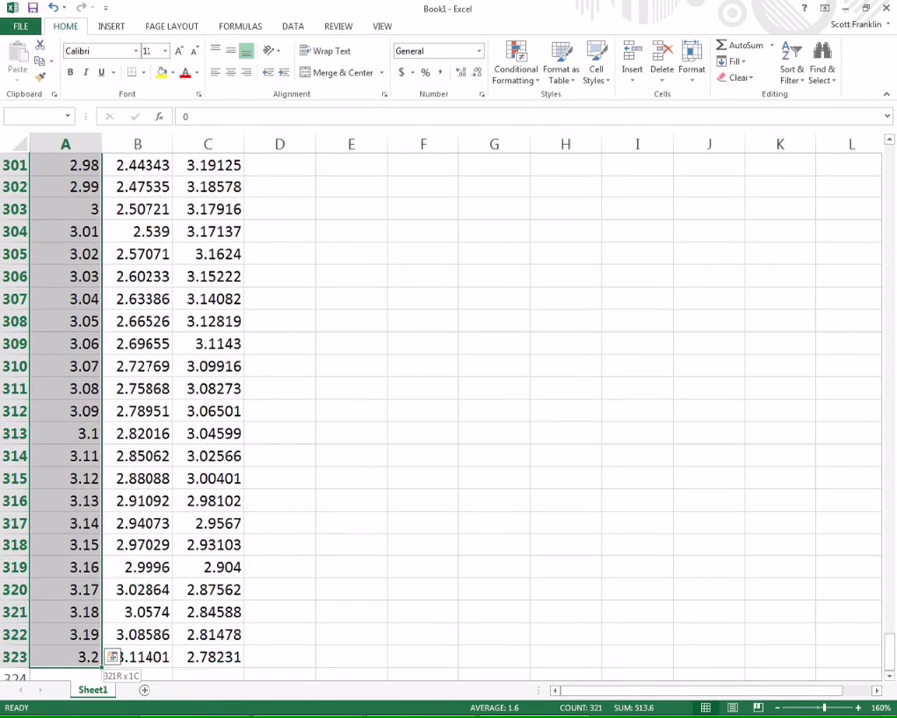
{"action": "key", "text": "shift+Right"}
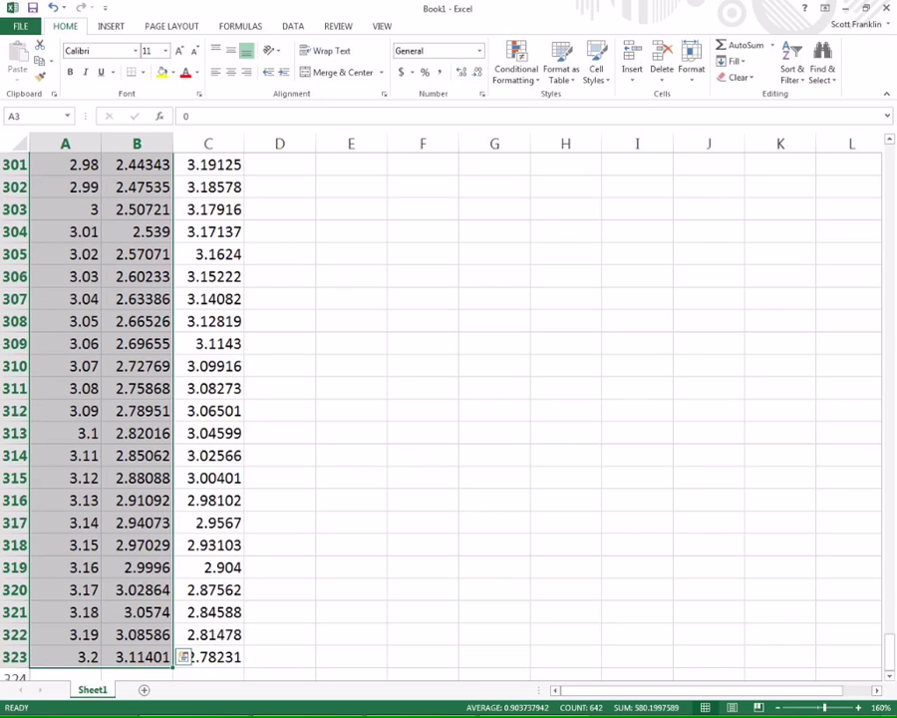
{"action": "scroll", "coordinate": [449, 417], "scroll_direction": "up", "scroll_amount": 4}
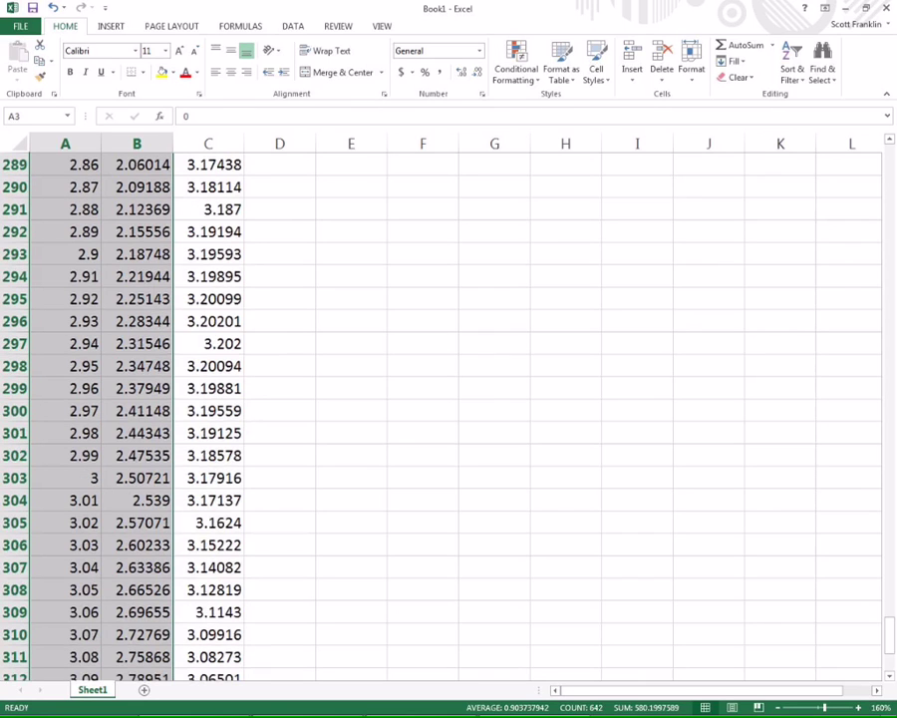
{"action": "left_click_drag", "start_coordinate": [889, 629], "coordinate": [890, 161]}
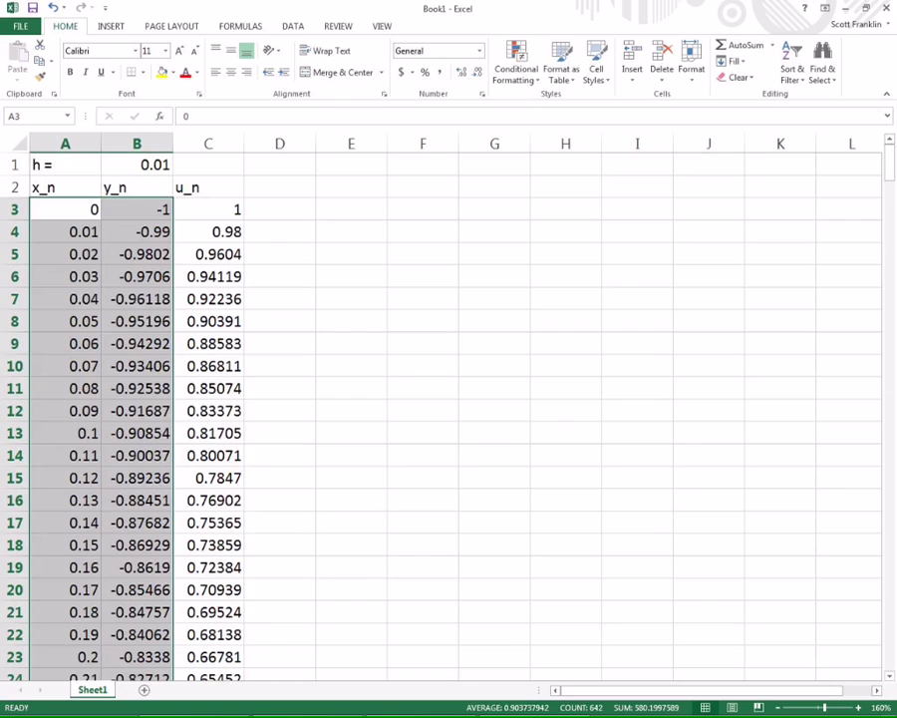
{"action": "key", "text": "alt+a"}
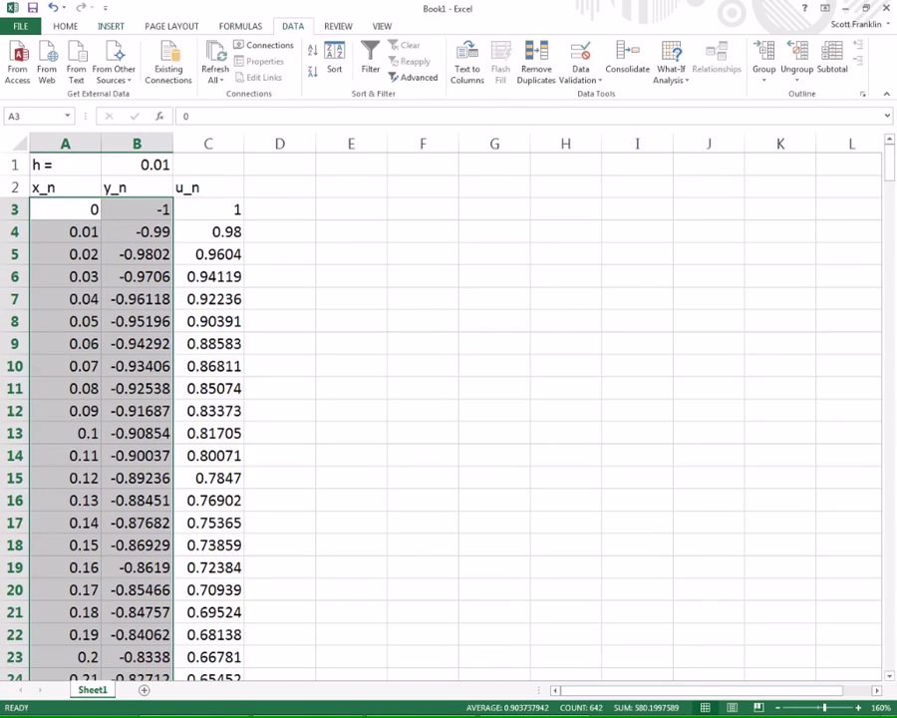
{"action": "left_click", "coordinate": [111, 26]}
{"action": "left_click", "coordinate": [373, 76]}
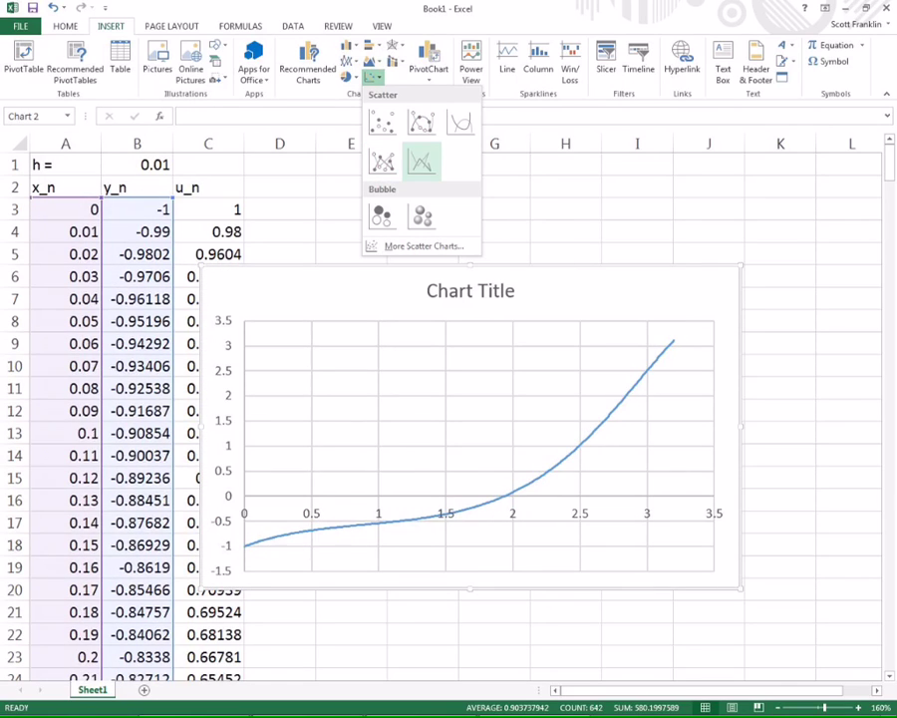
{"action": "left_click", "coordinate": [422, 160]}
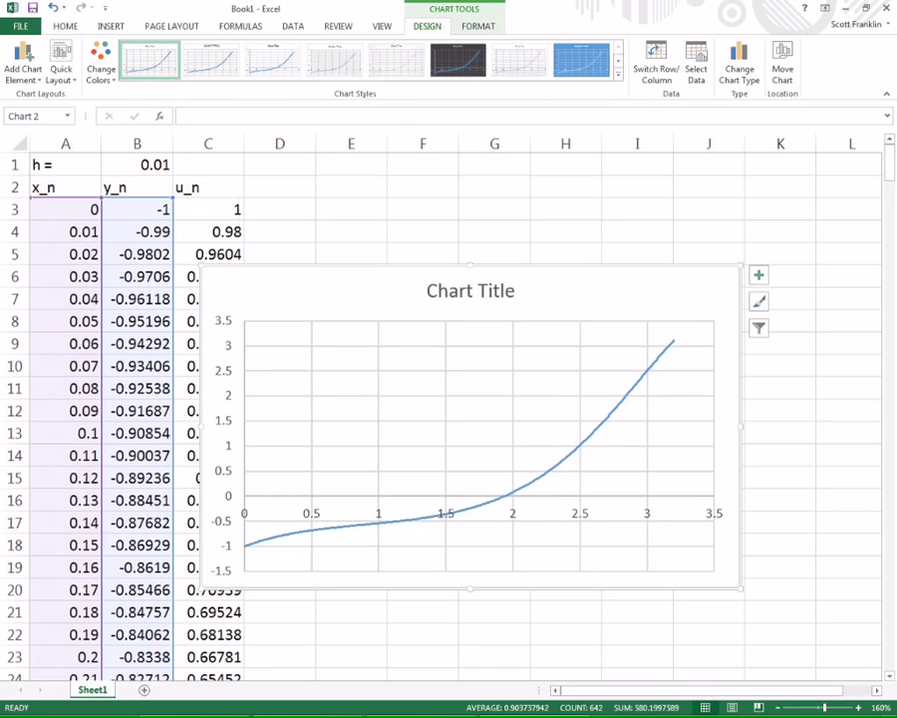
{"action": "left_click", "coordinate": [279, 210]}
{"action": "left_click_drag", "start_coordinate": [339, 290], "coordinate": [455, 189]}
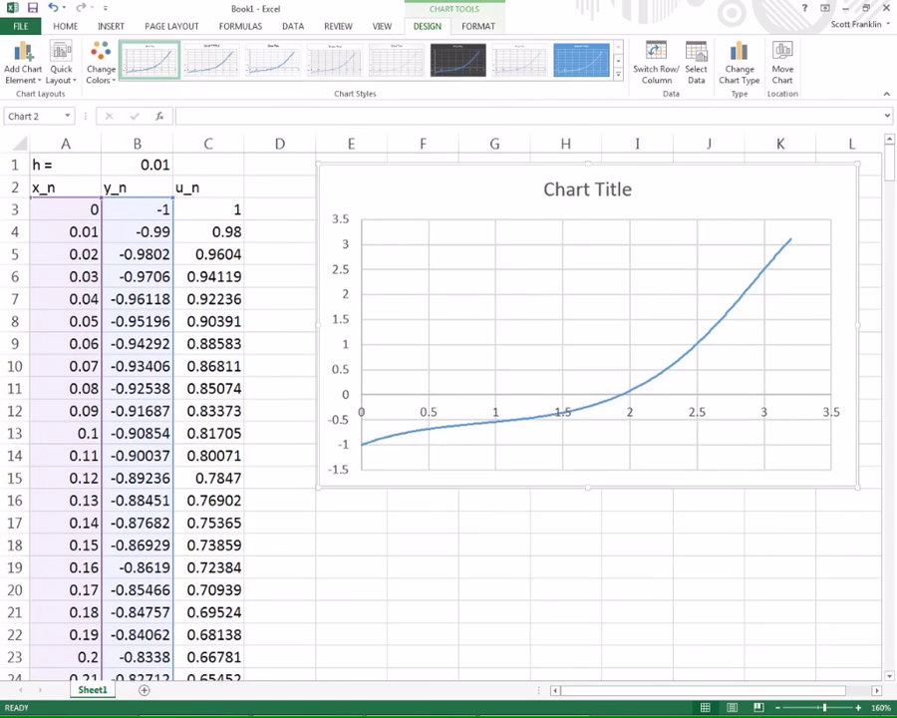
Step: Open the y_n formula in B4 for editing to examine its cell references
{"action": "left_click", "coordinate": [137, 209]}
{"action": "left_click", "coordinate": [137, 231]}
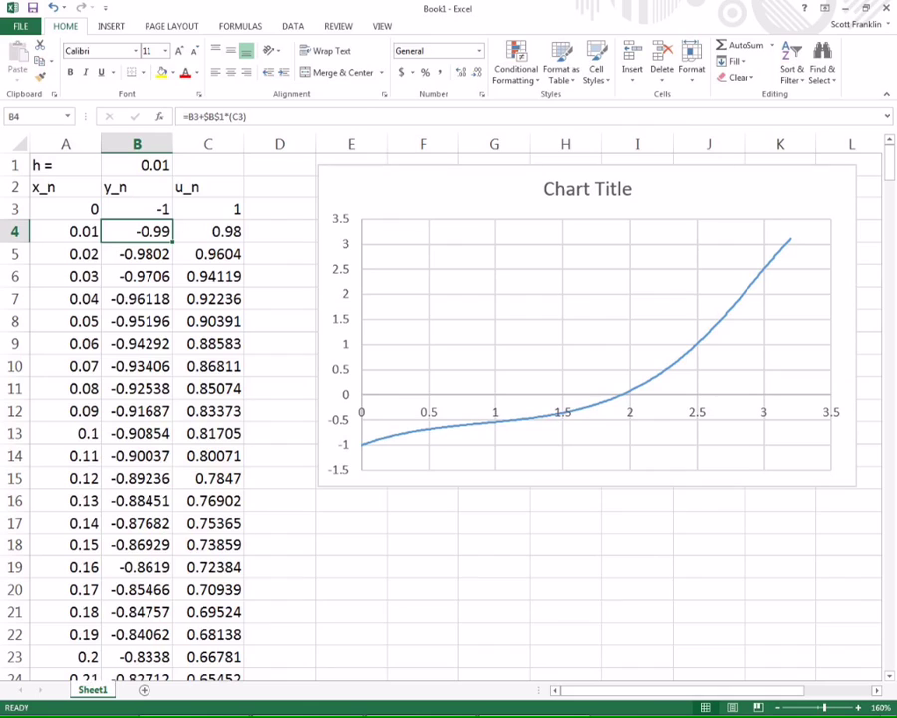
{"action": "key", "text": "F2"}
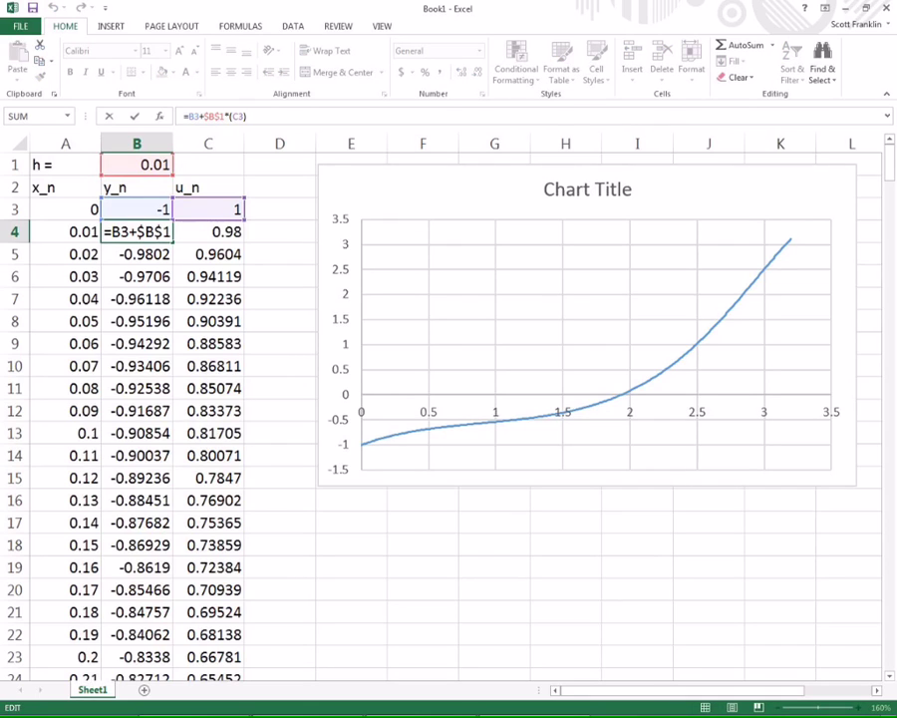
{"action": "left_click", "coordinate": [146, 231]}
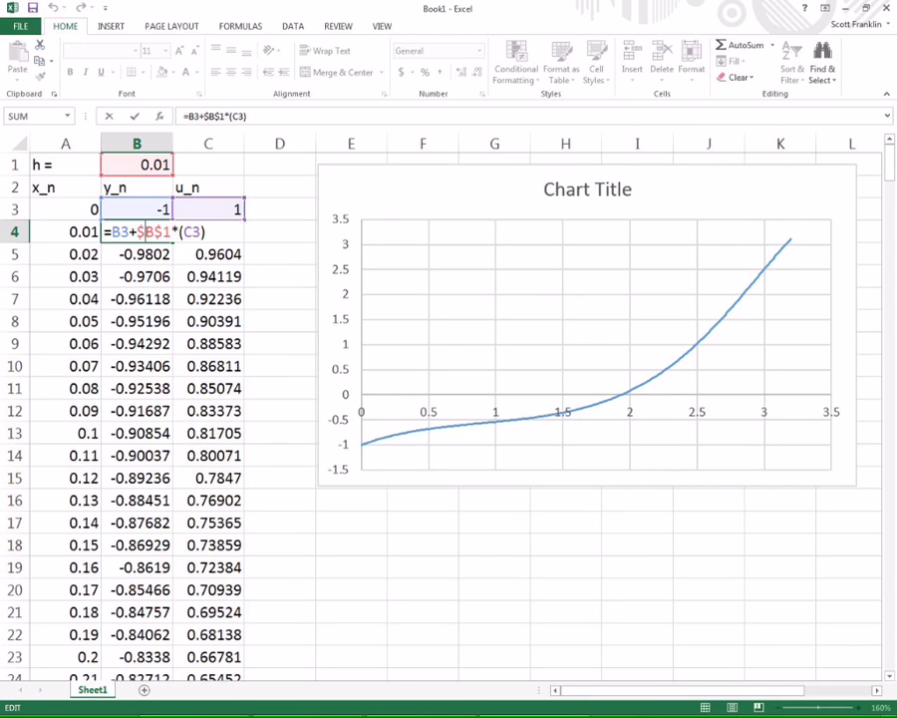